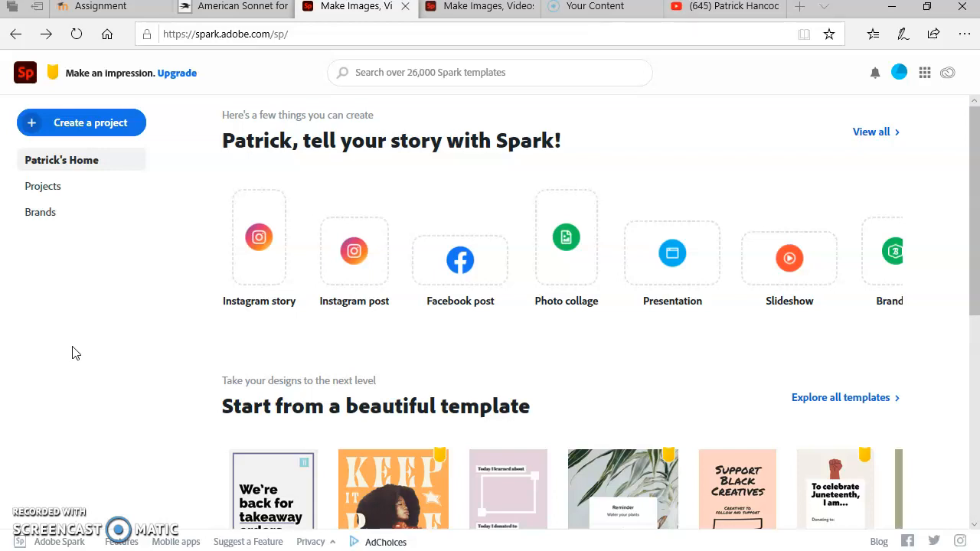
Create a video project titled "American Sonnet" from the Show and Tell story template and dismiss the introductory tips.
left_click(42, 125)
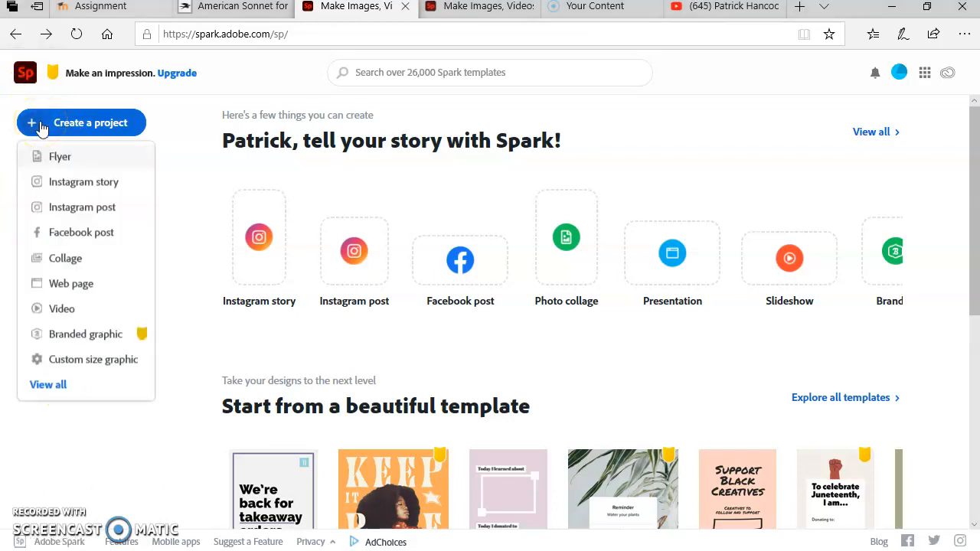
left_click(71, 310)
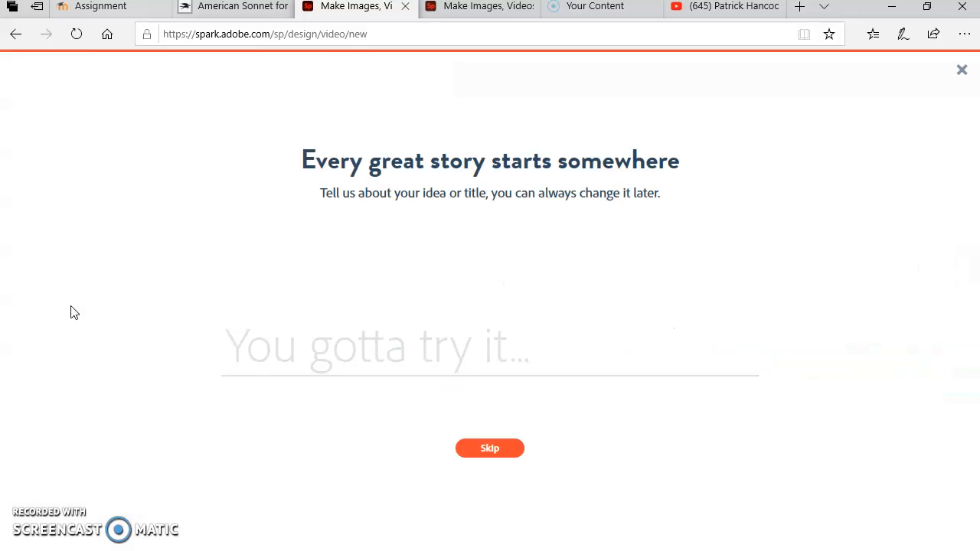
left_click(76, 306)
type("Ameri")
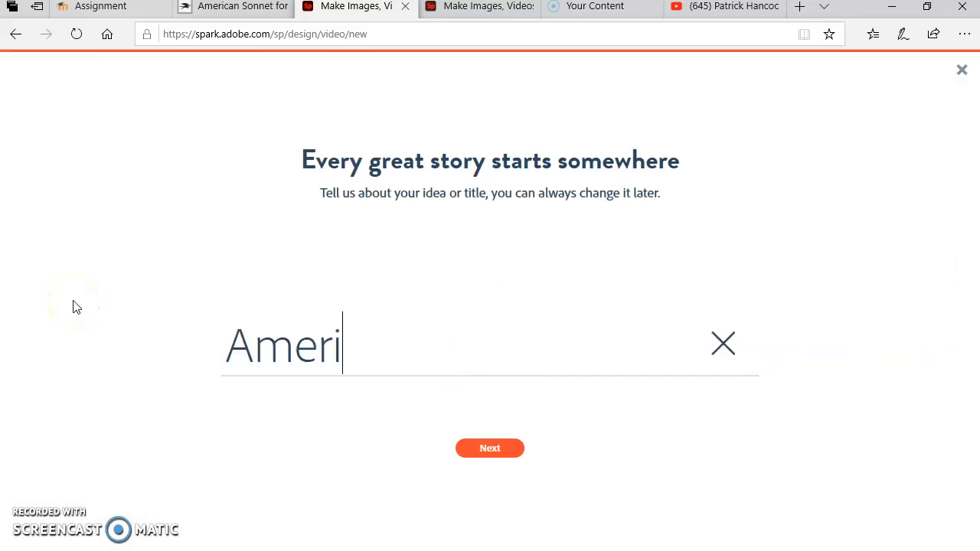
type("can Sonnet")
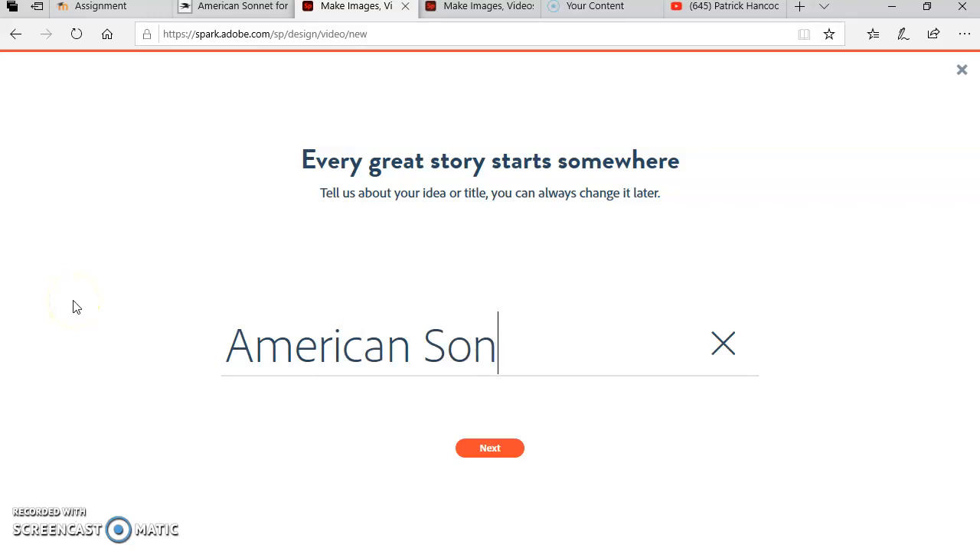
left_click(476, 450)
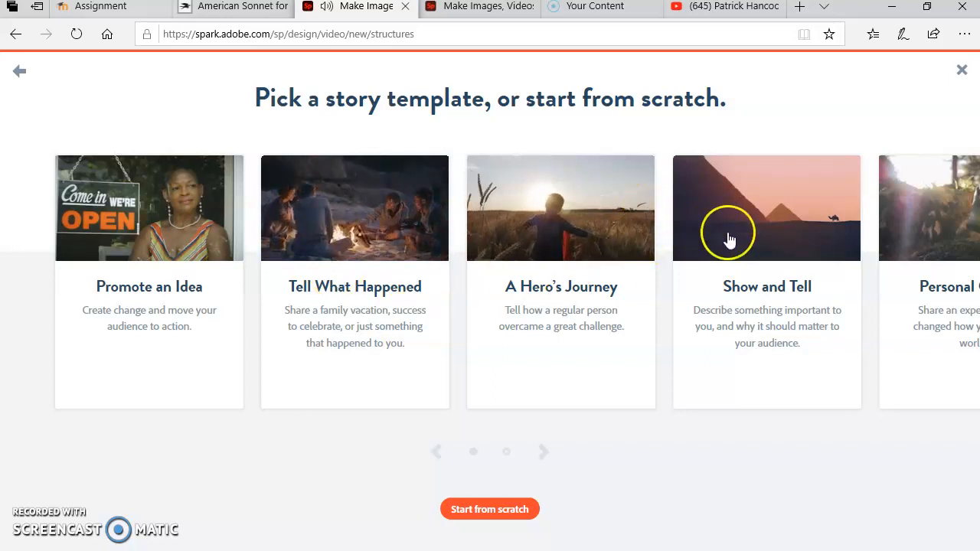
left_click(728, 240)
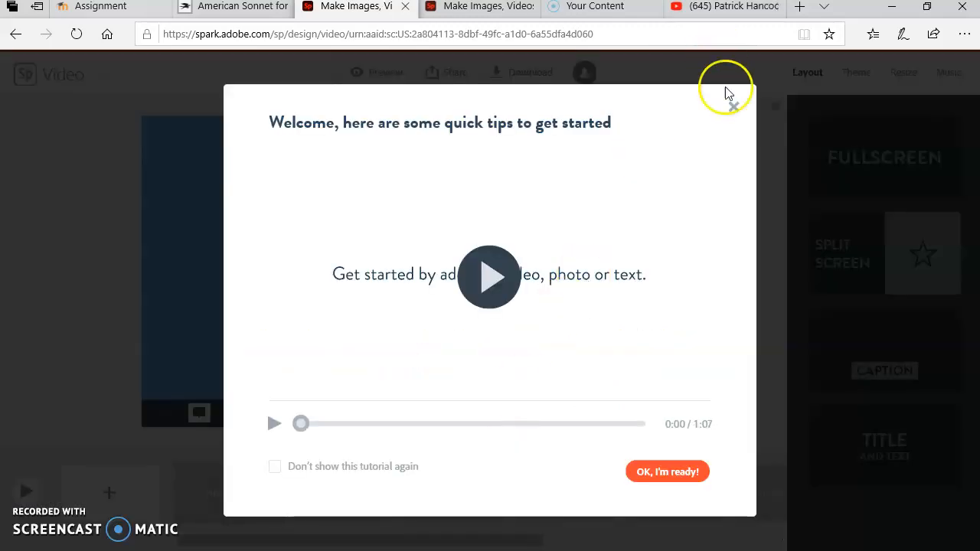
left_click(733, 108)
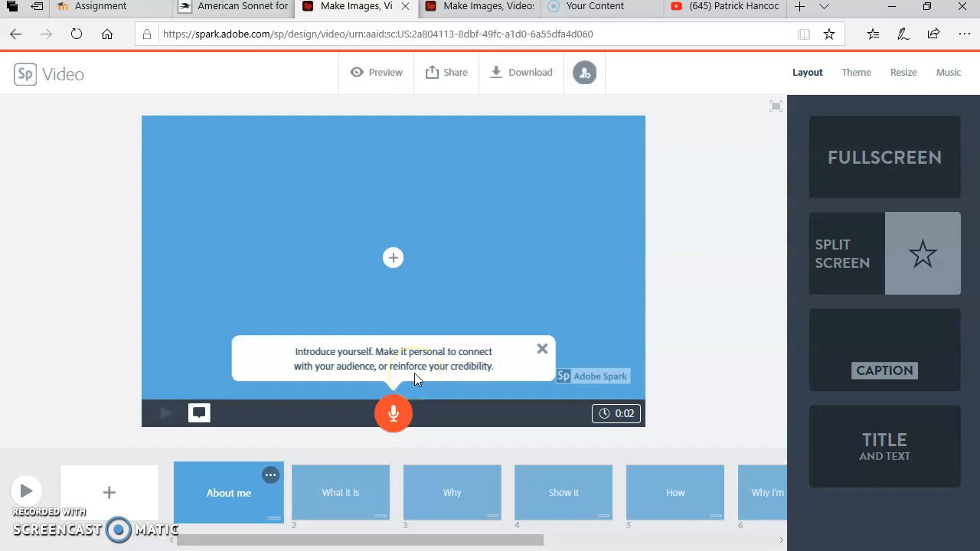
Try the Split Screen, Fullscreen and Caption layouts on the first slide and settle on Title and Text.
left_click(852, 248)
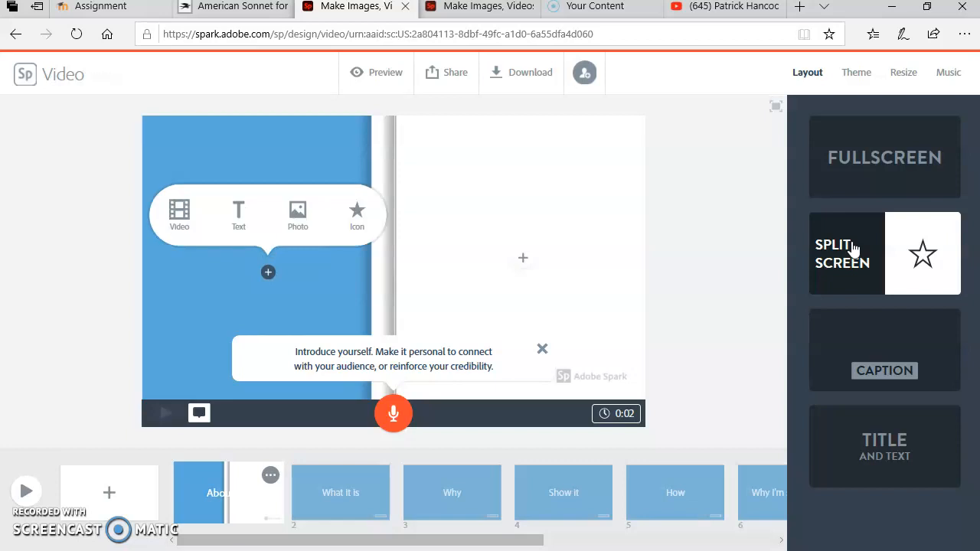
left_click(838, 163)
left_click(884, 365)
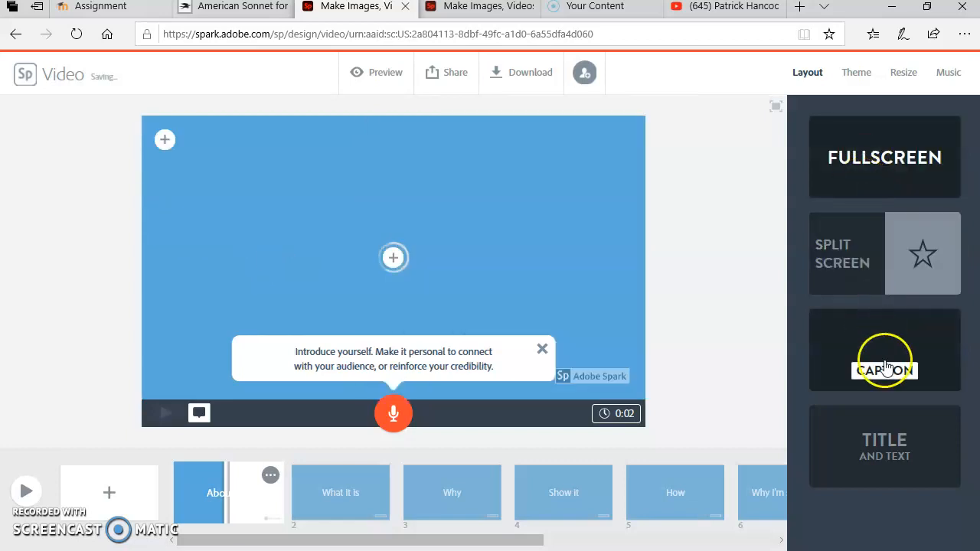
left_click(890, 443)
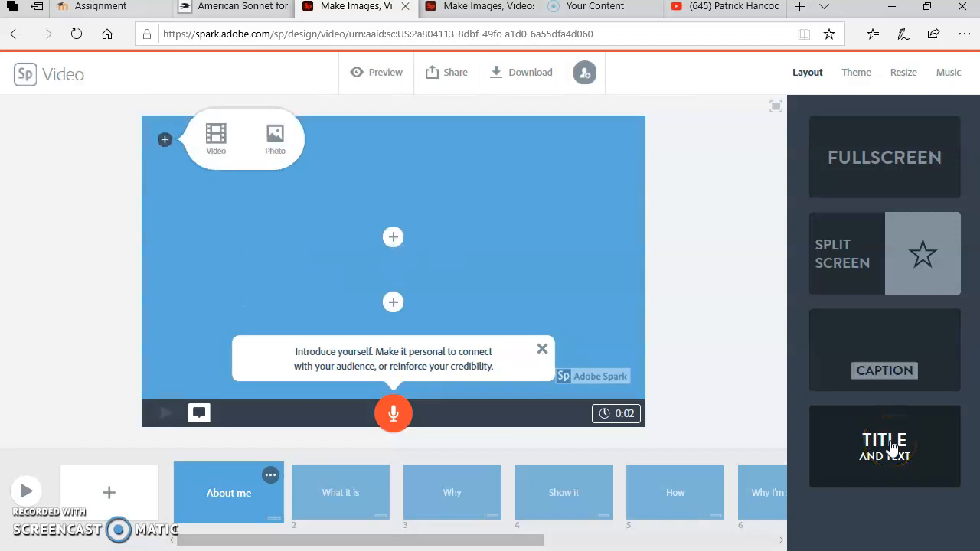
left_click(815, 187)
Copy "American Sonnet for My Past and Future Assassin" from the Poetry Foundation page into the first slide's title.
left_click(385, 259)
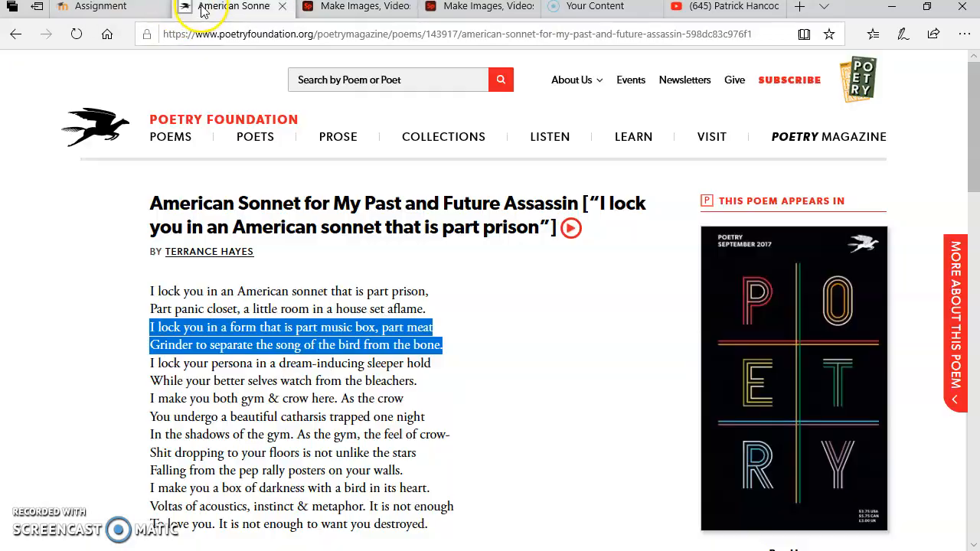
left_click(192, 9)
left_click_drag(146, 202, 580, 206)
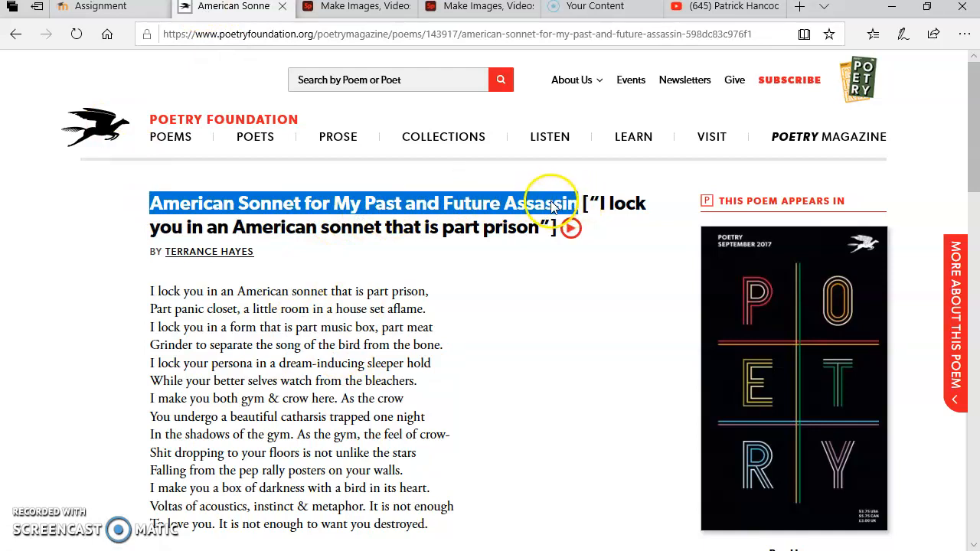
right_click(554, 203)
left_click(574, 216)
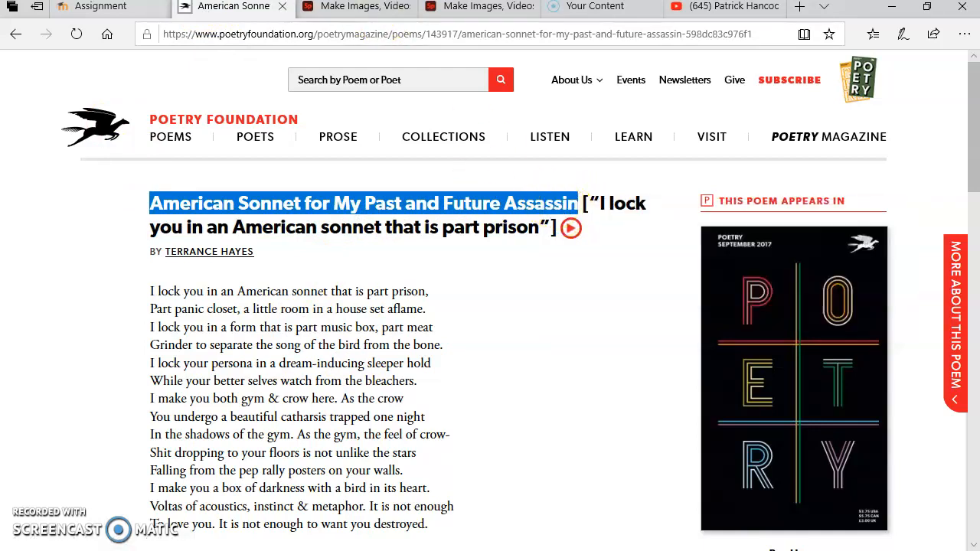
left_click(329, 7)
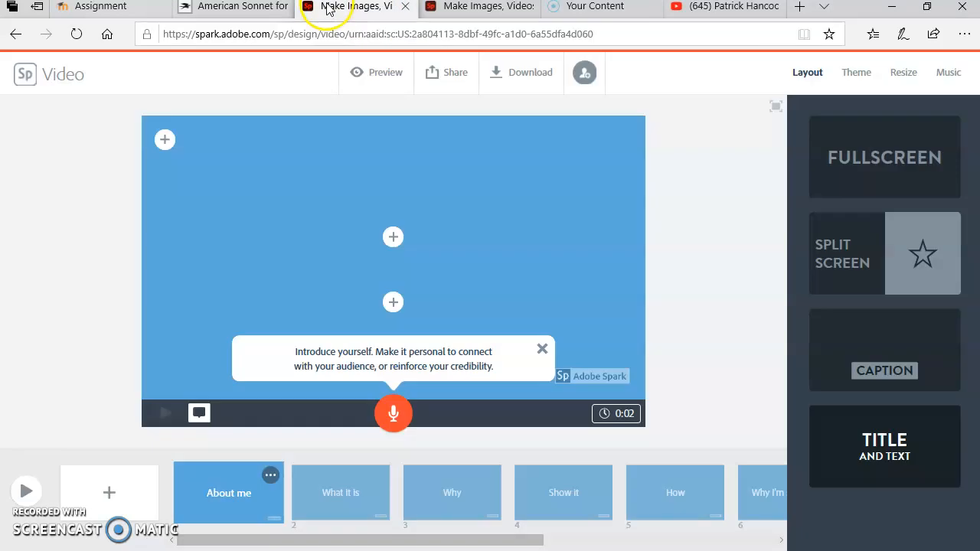
left_click(393, 237)
right_click(387, 239)
left_click(405, 253)
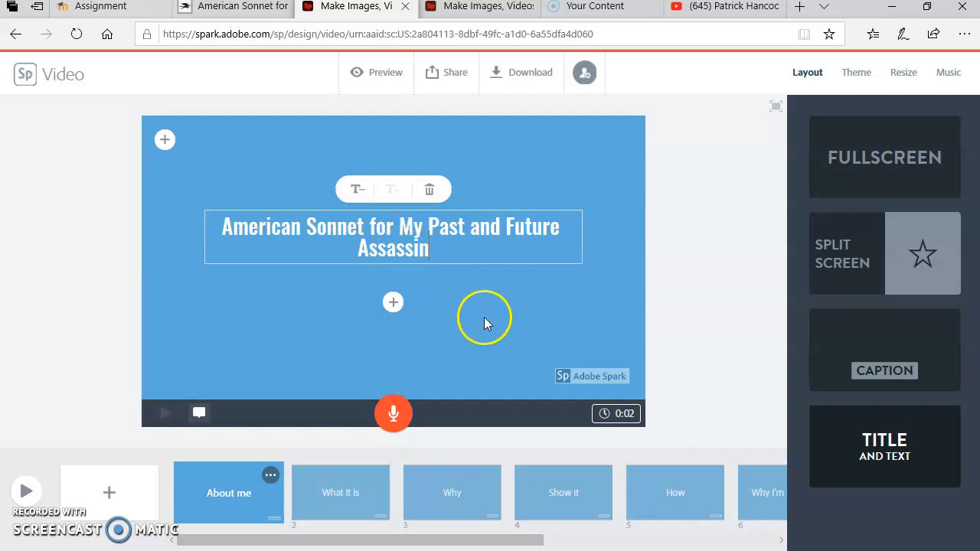
Copy the bracketed line [“I lock you in an American sonnet that is part prison”] from the poem page into the text box below the slide title.
left_click(392, 305)
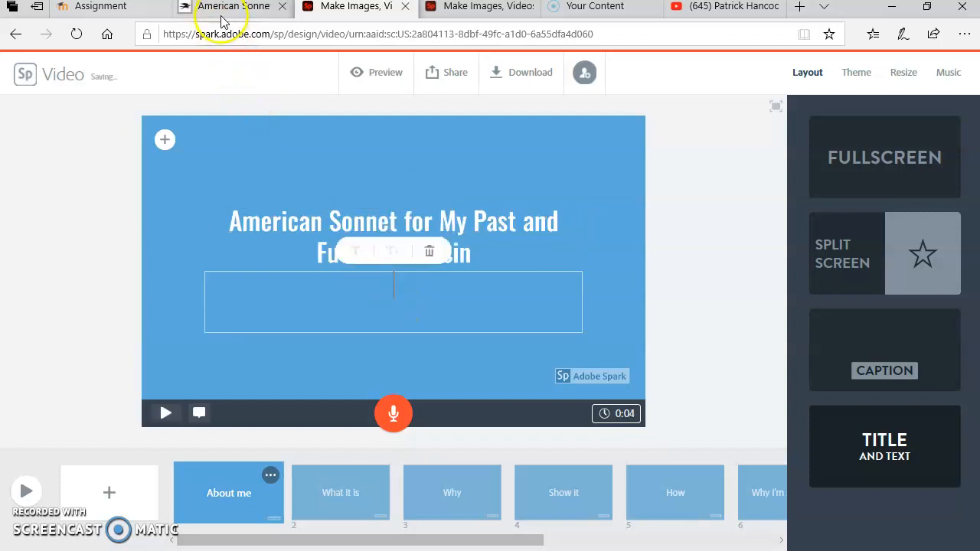
left_click(223, 11)
left_click(485, 247)
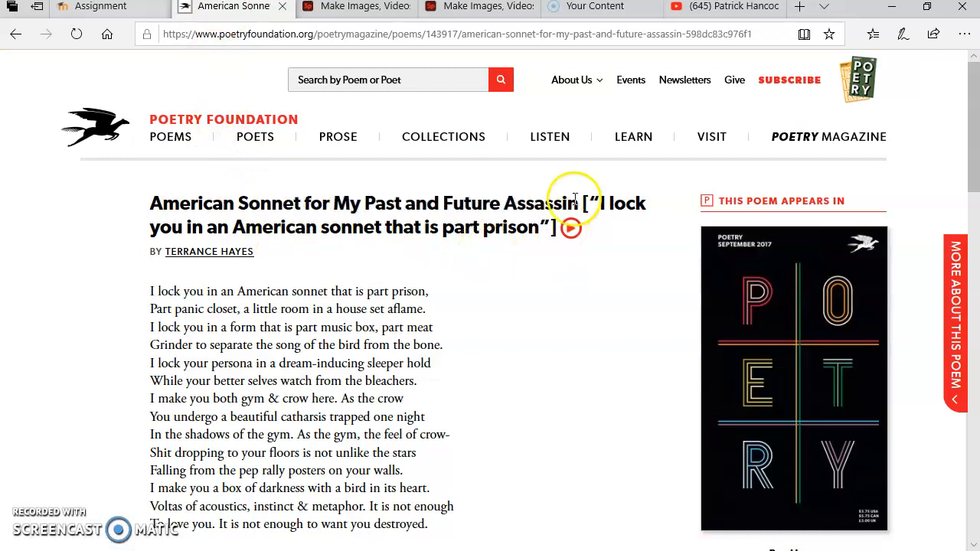
left_click_drag(584, 203, 545, 233)
right_click(545, 233)
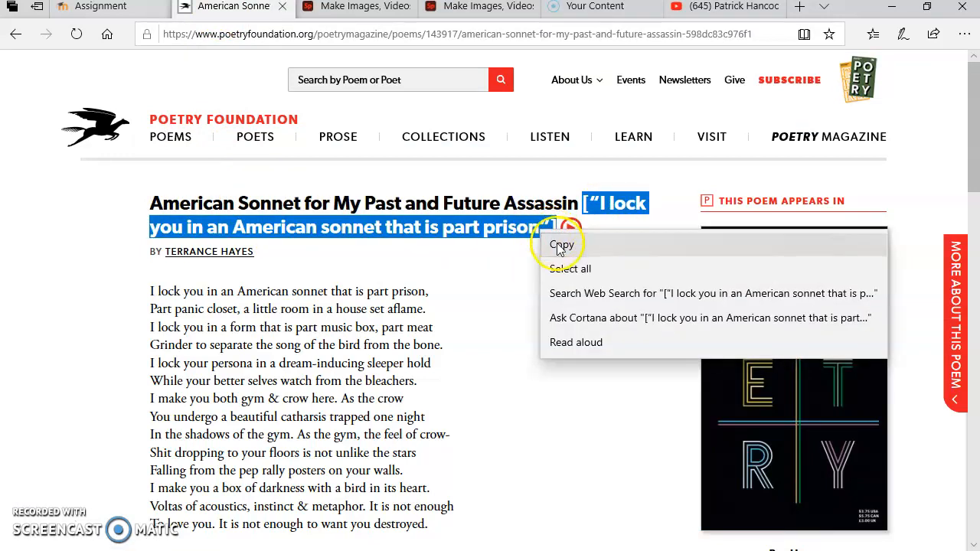
left_click(555, 246)
left_click(350, 7)
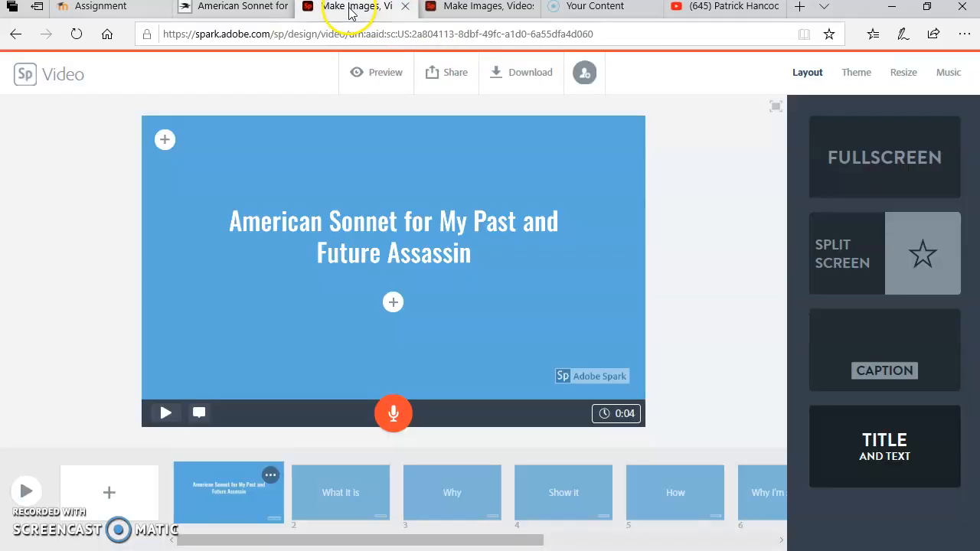
left_click(394, 308)
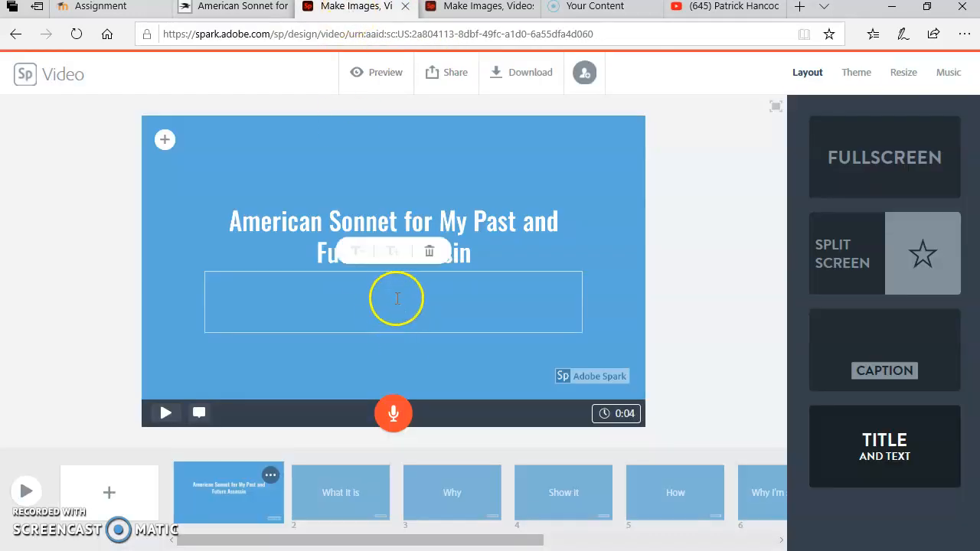
right_click(396, 293)
right_click(396, 295)
left_click(409, 306)
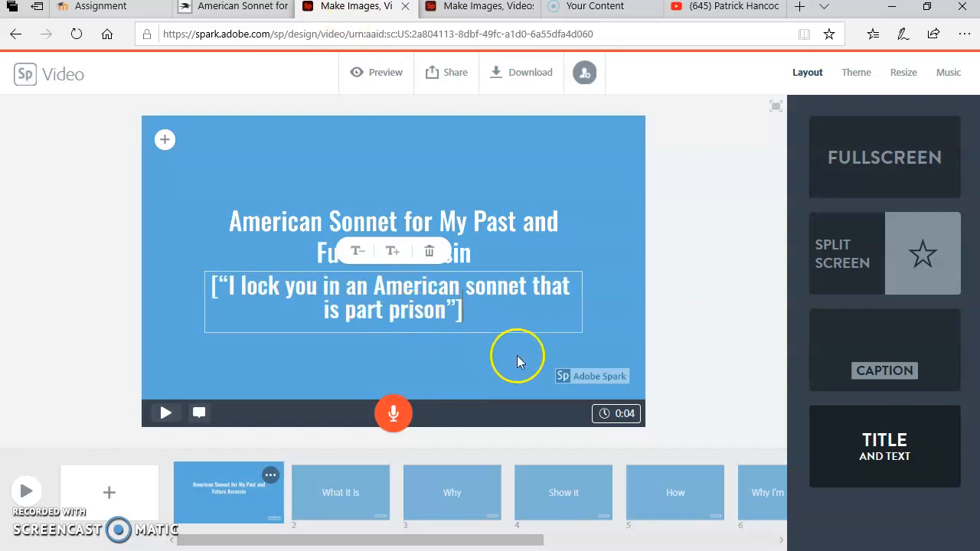
Reduce the text size of the slide title by one level.
left_click(287, 222)
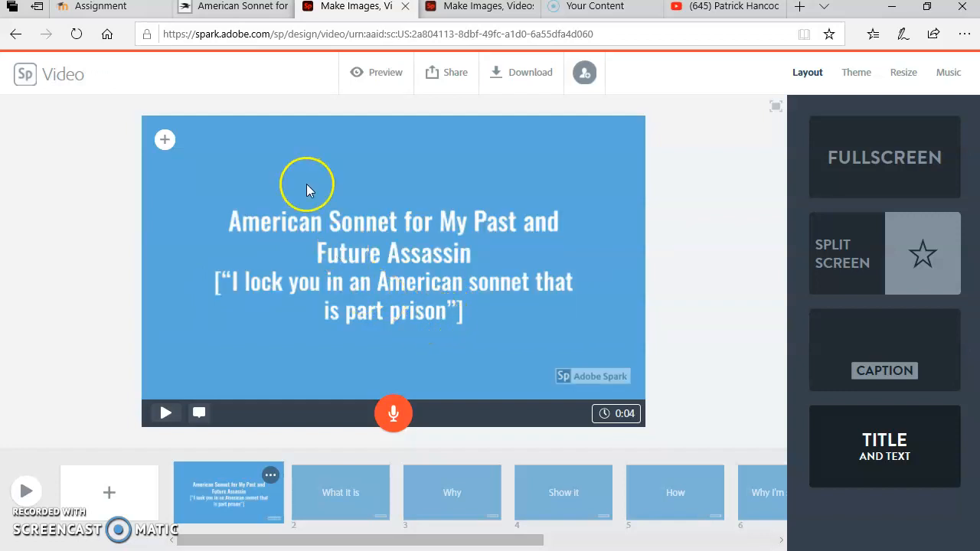
left_click(377, 228)
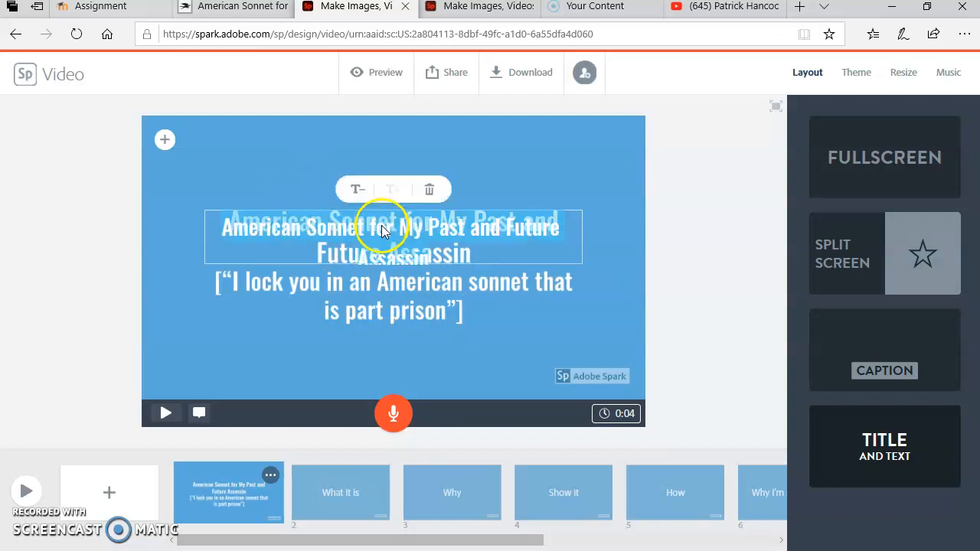
left_click(354, 193)
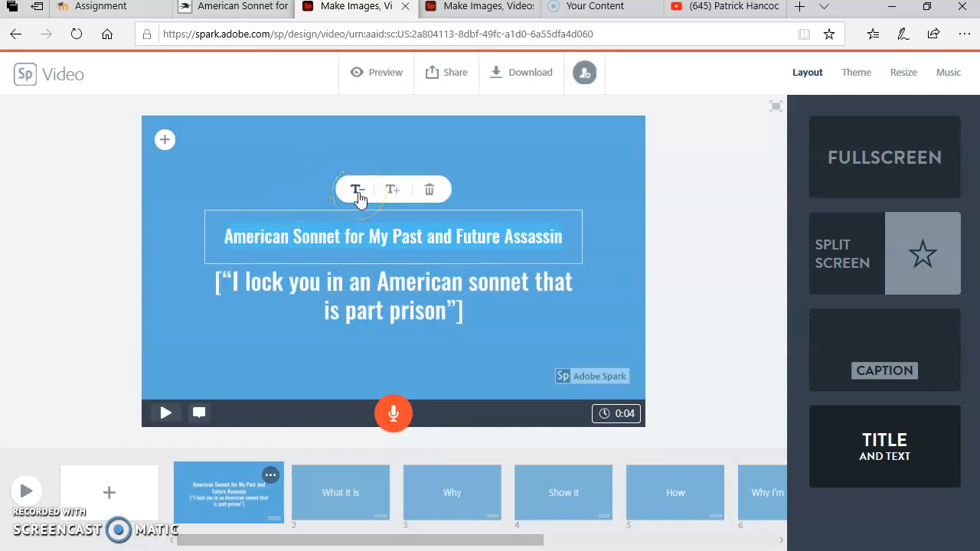
Open the bracketed quote below the slide title for editing.
left_click(357, 291)
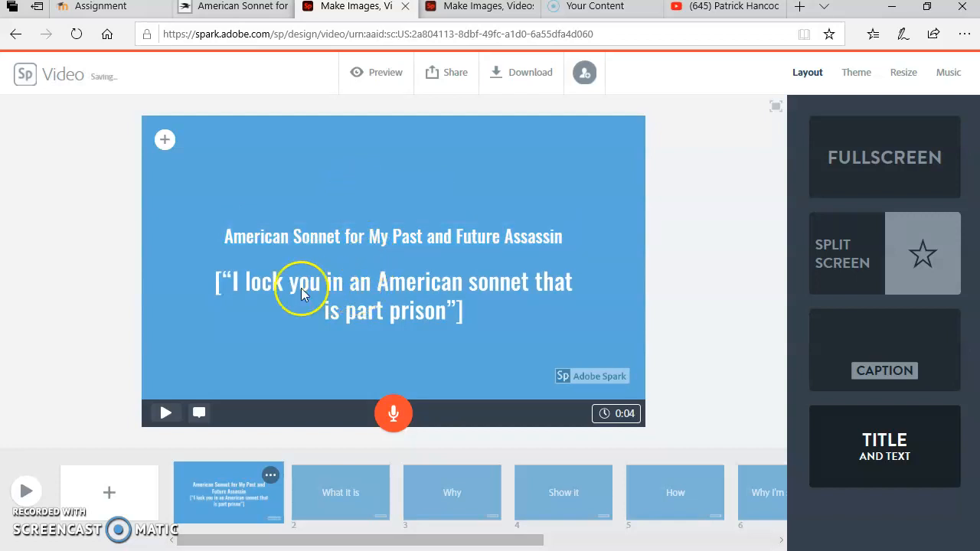
left_click(267, 286)
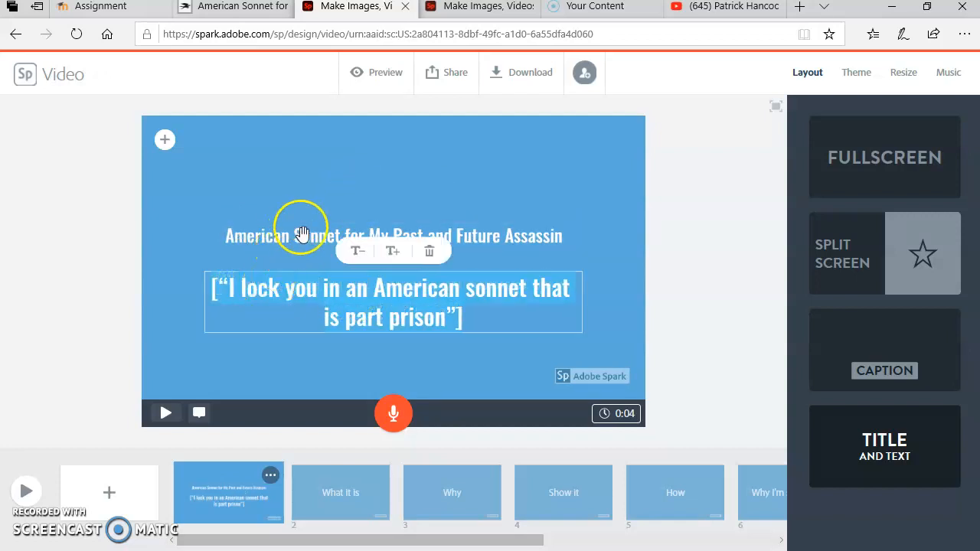
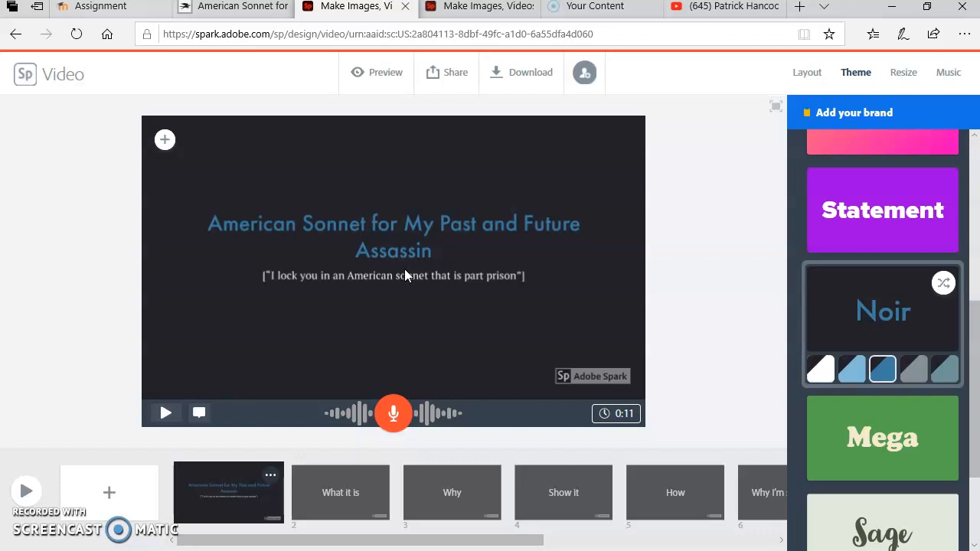
Upload the "capture" screenshot of the poem from the Sonnet folder as the photo on the second slide, "What it is".
left_click(358, 502)
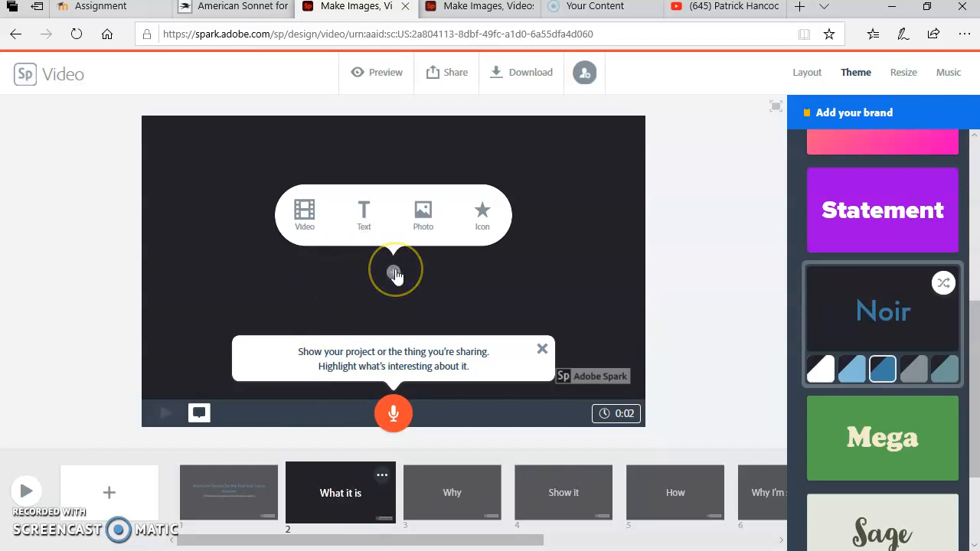
left_click(420, 223)
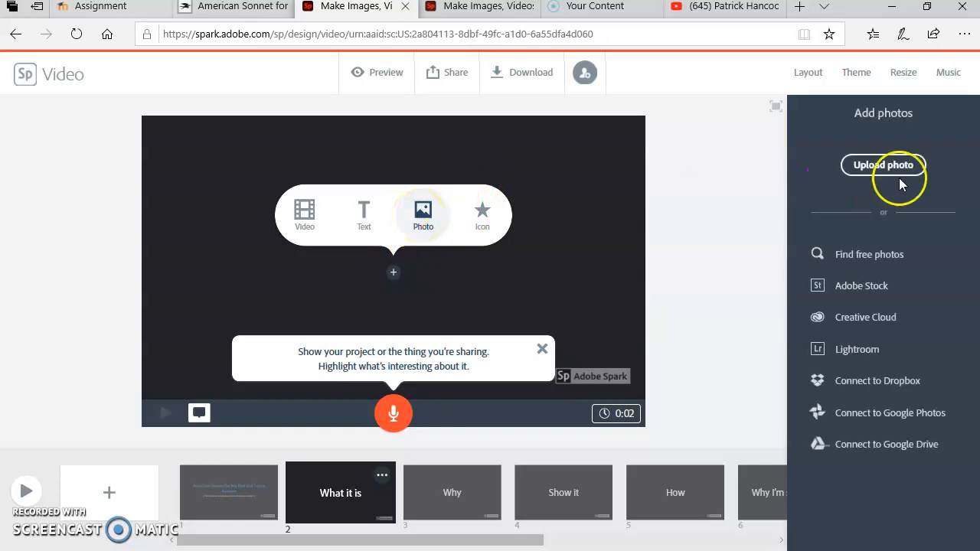
left_click(887, 166)
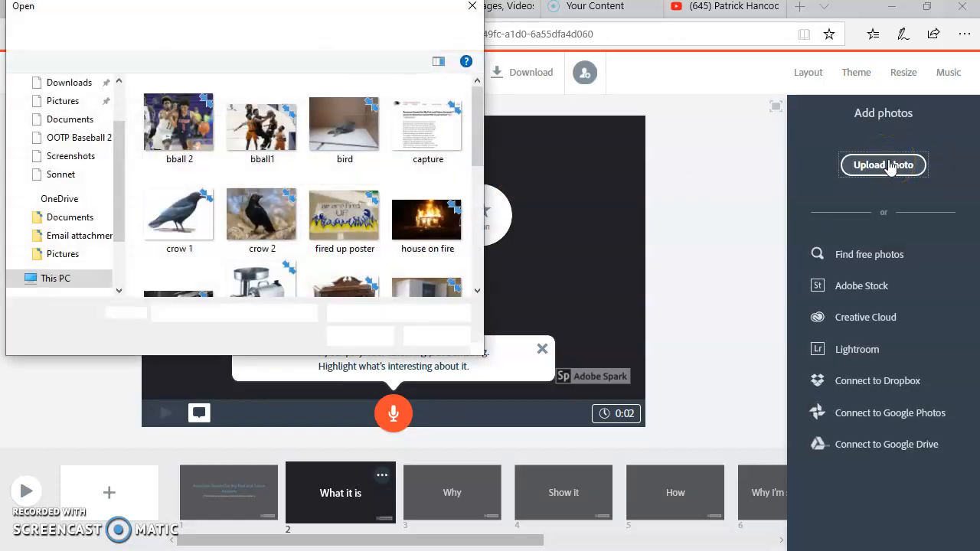
left_click(472, 6)
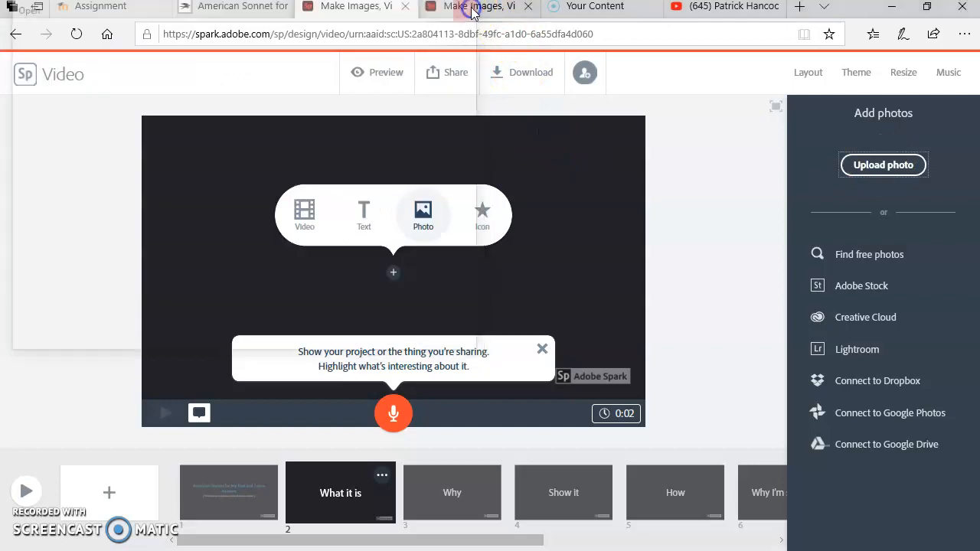
left_click(425, 209)
left_click(888, 173)
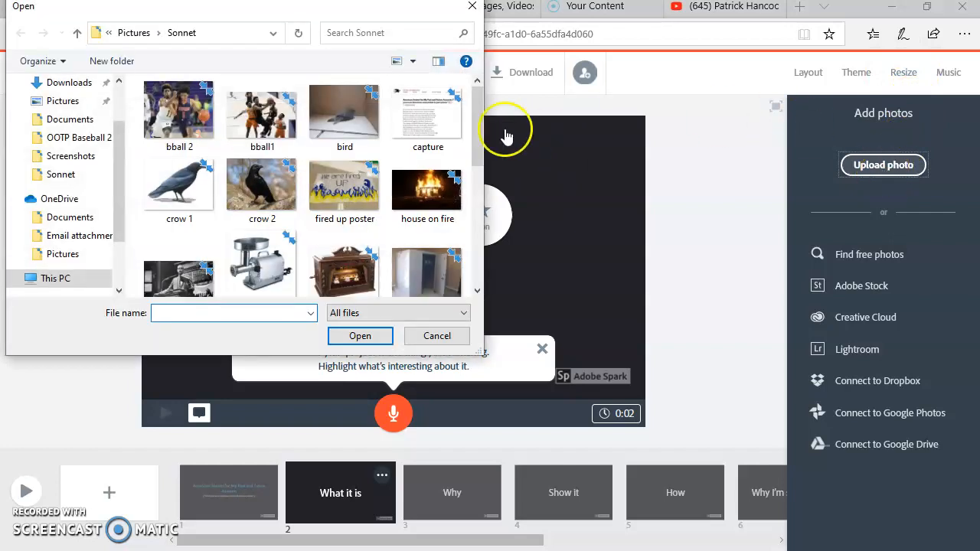
left_click(418, 128)
left_click(354, 337)
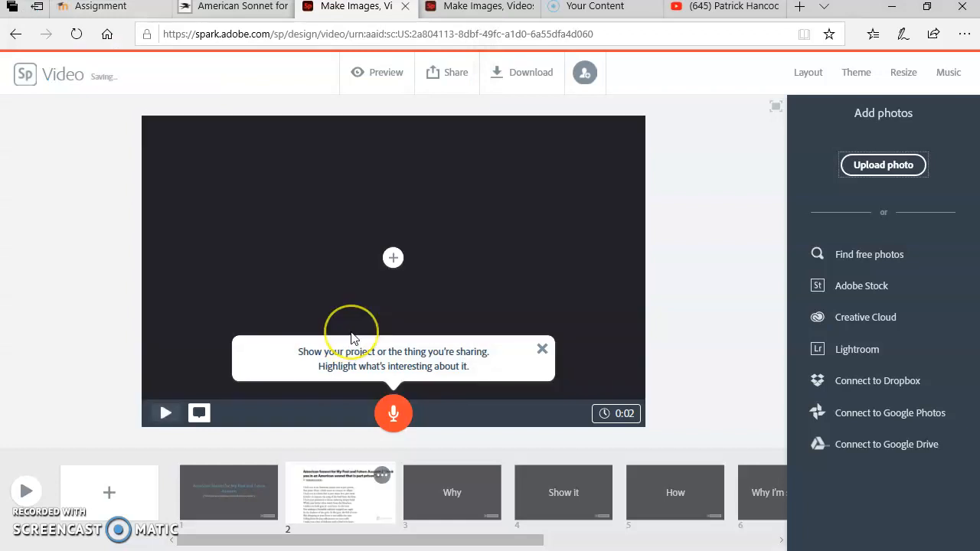
left_click(496, 283)
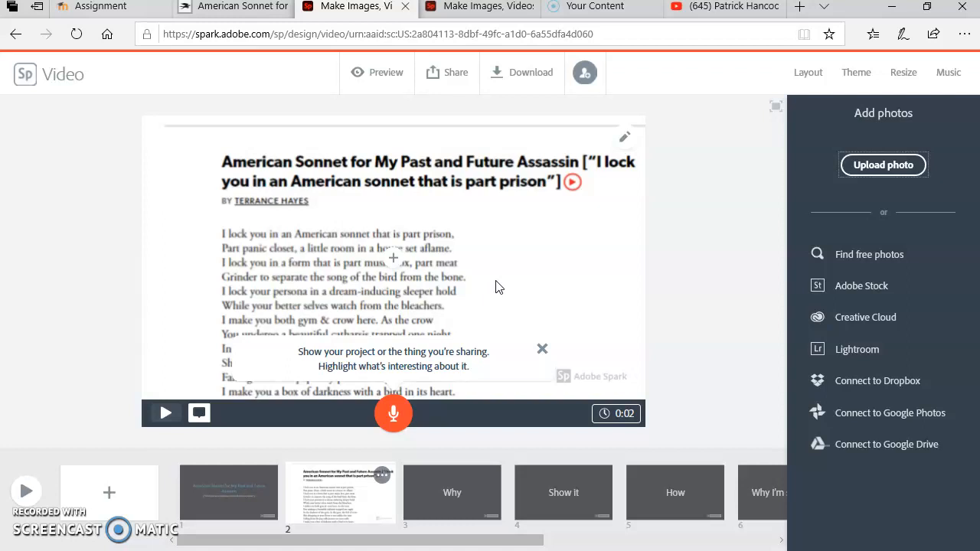
Record a voice narration on the second slide and dismiss its tip bubble.
left_click(388, 420)
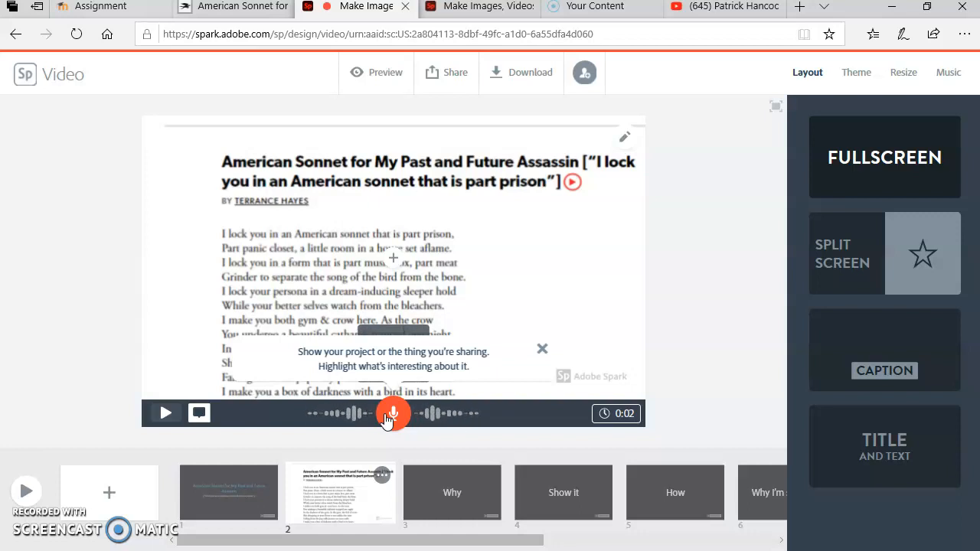
left_click(386, 417)
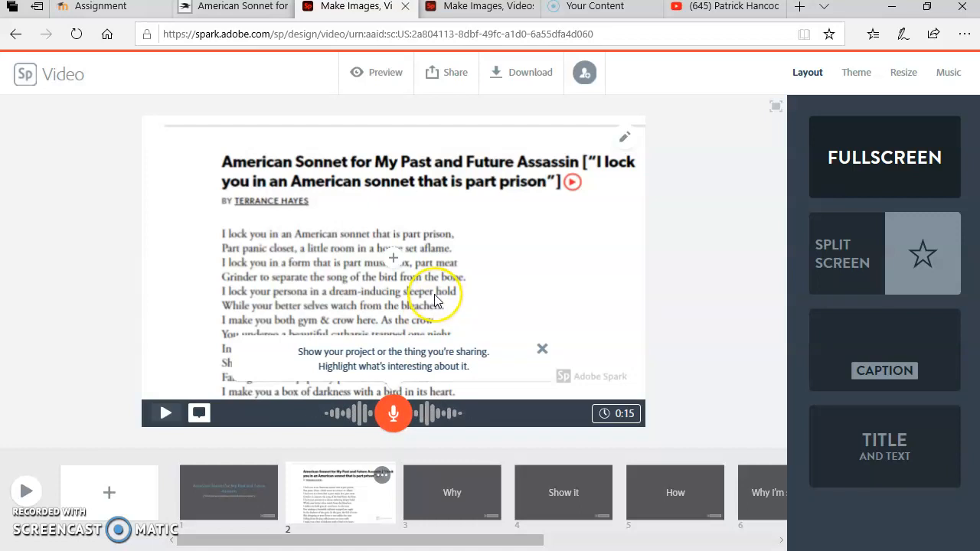
left_click(541, 352)
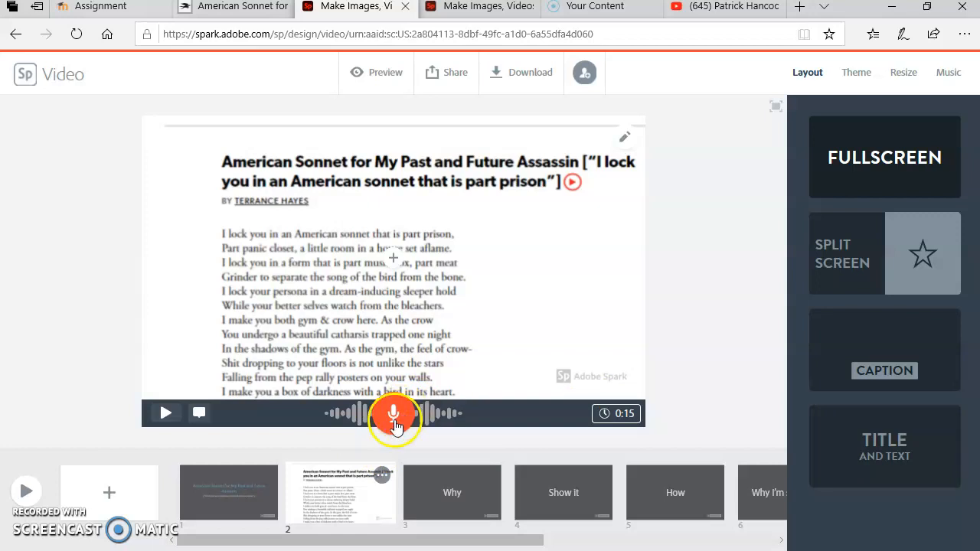
Re-record the second slide's voice narration with a shorter take.
left_click(245, 486)
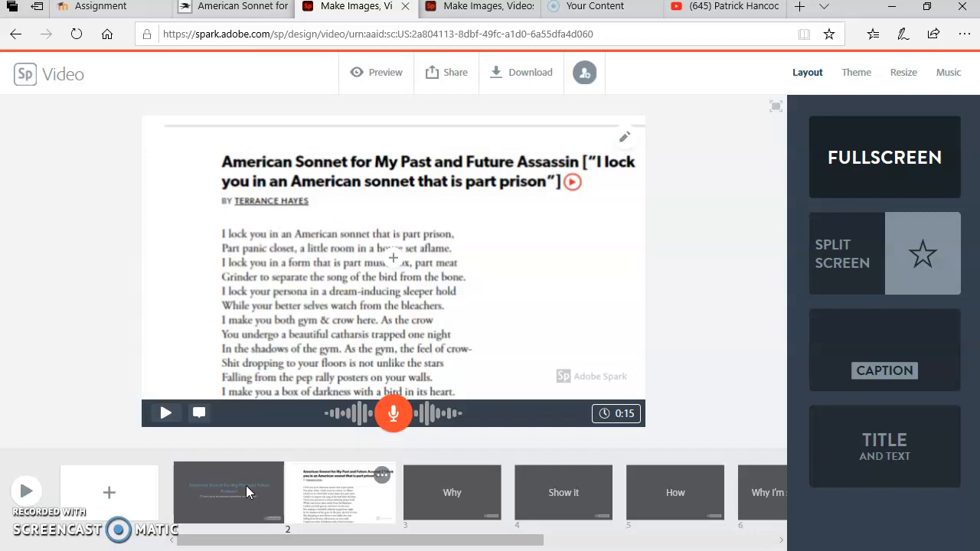
left_click(393, 413)
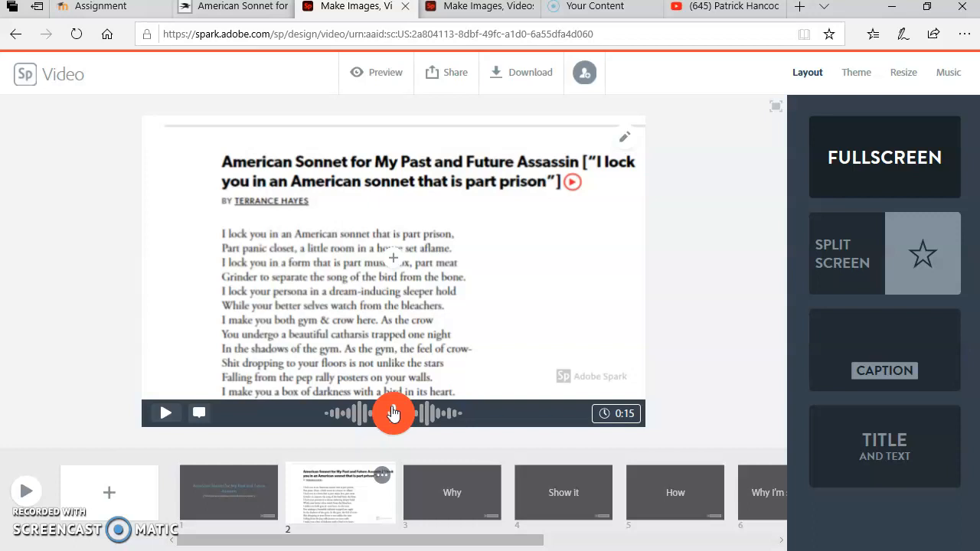
left_click(393, 413)
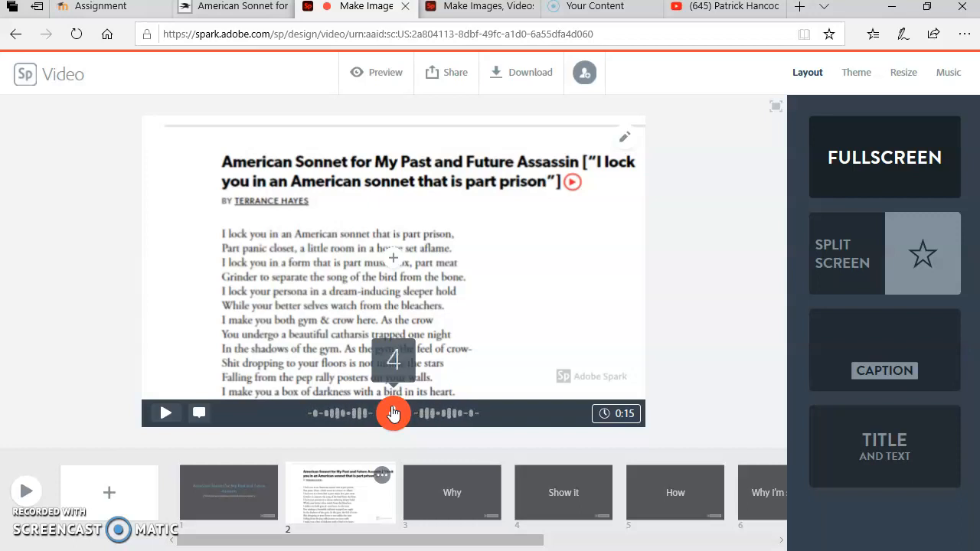
left_click_drag(392, 414, 392, 413)
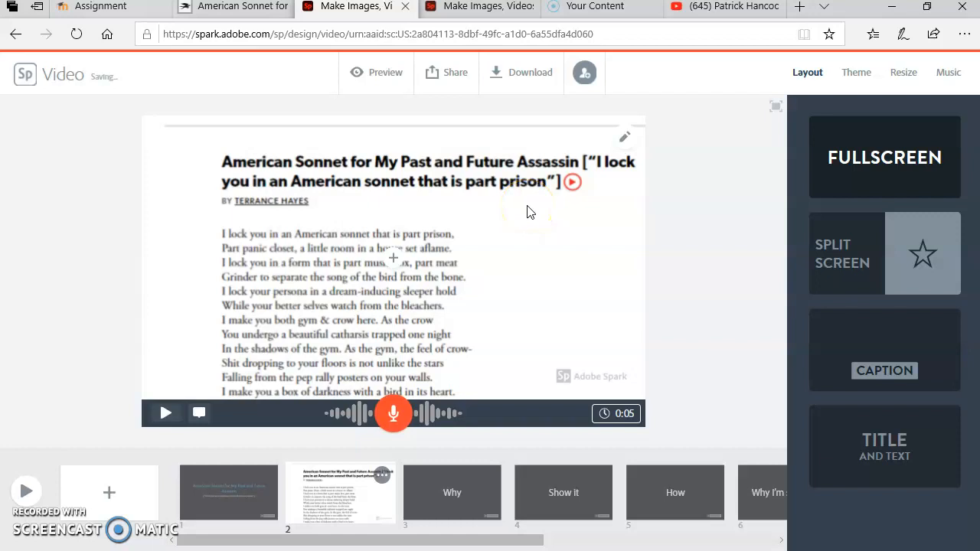
Search the free photos for "prison" for the third slide, "Why".
left_click(430, 480)
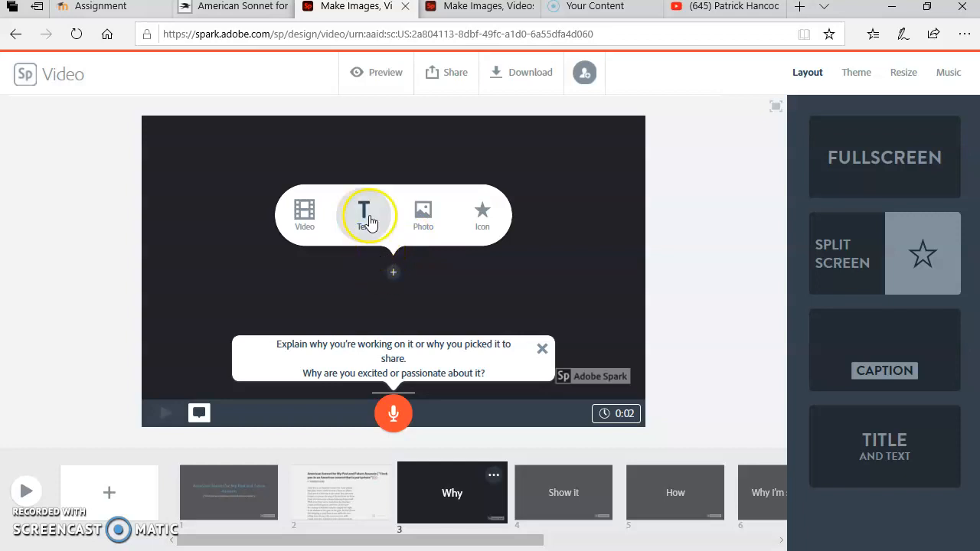
left_click(423, 210)
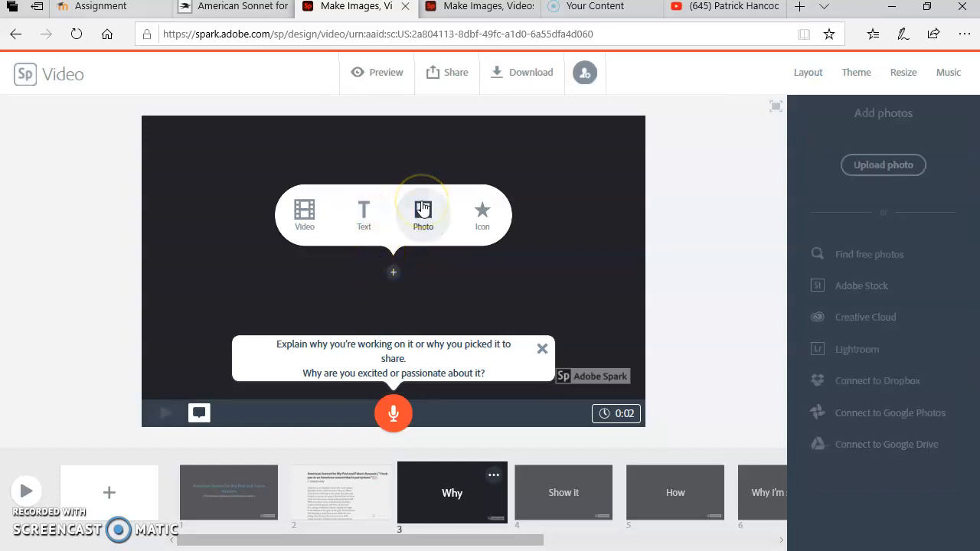
left_click(845, 260)
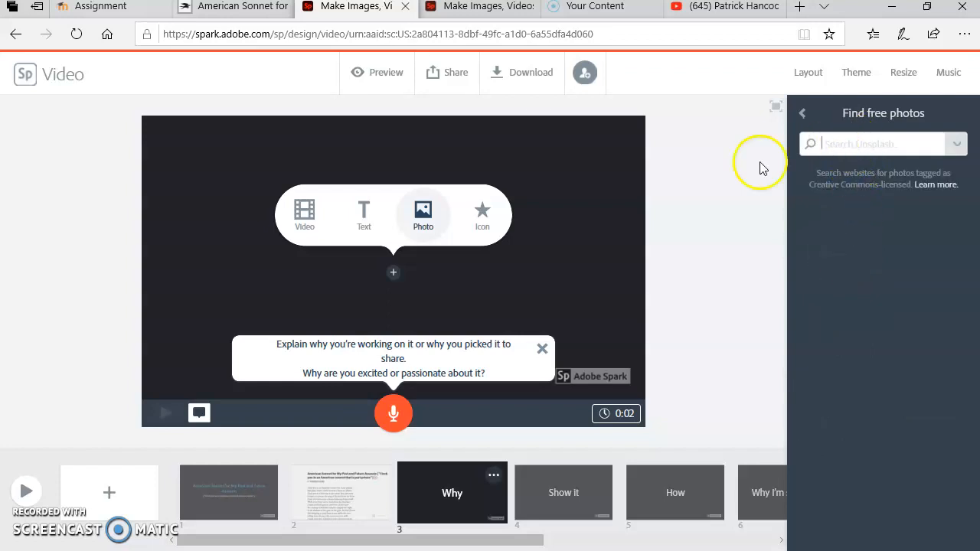
left_click(852, 138)
type("prison")
key("Return")
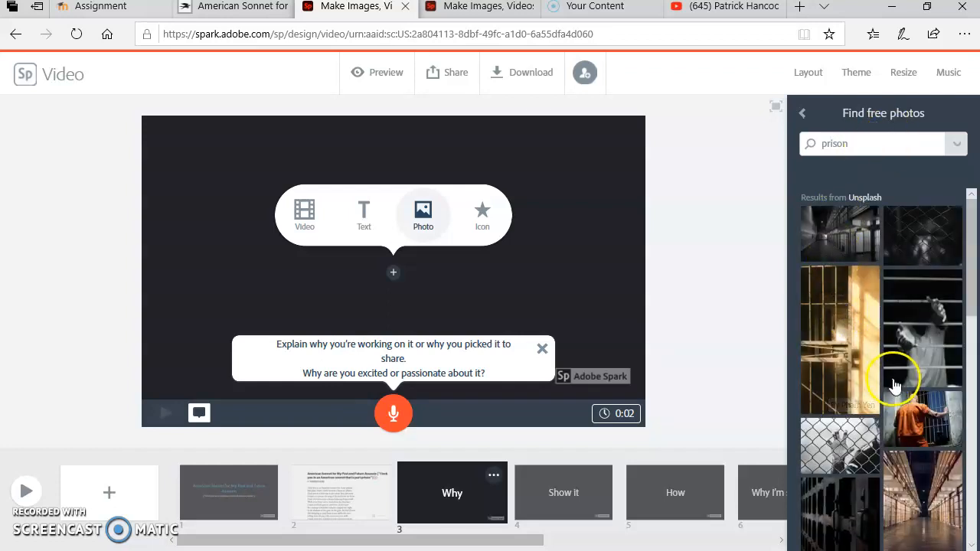
Add the color photo of a prison corridor seen through dark bars to the third slide.
scroll(894, 385, "down", 6)
scroll(894, 385, "down", 8)
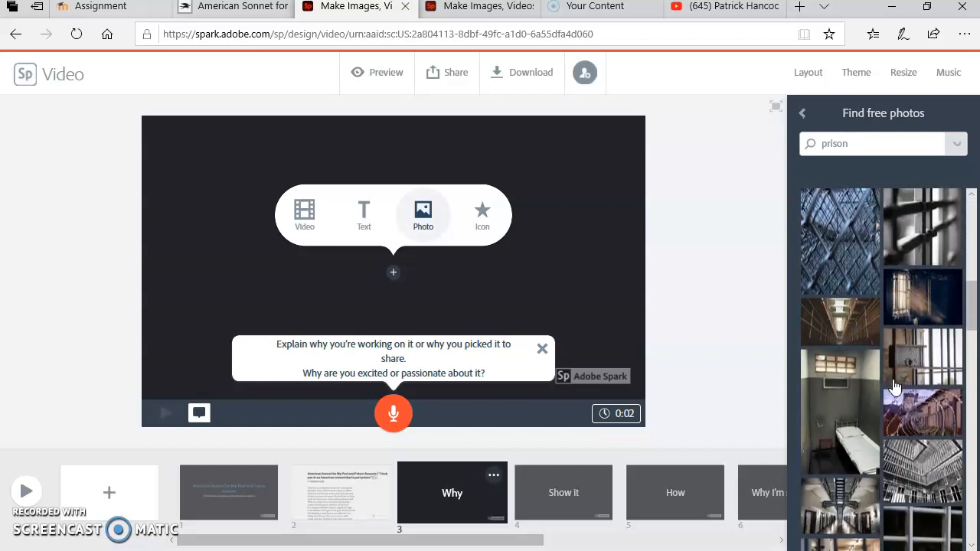
scroll(895, 385, "down", 4)
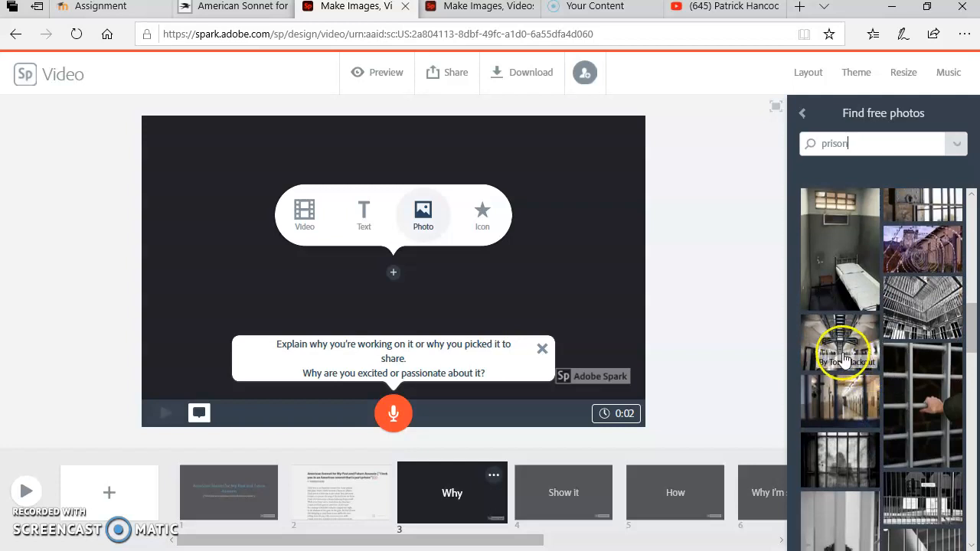
left_click(852, 398)
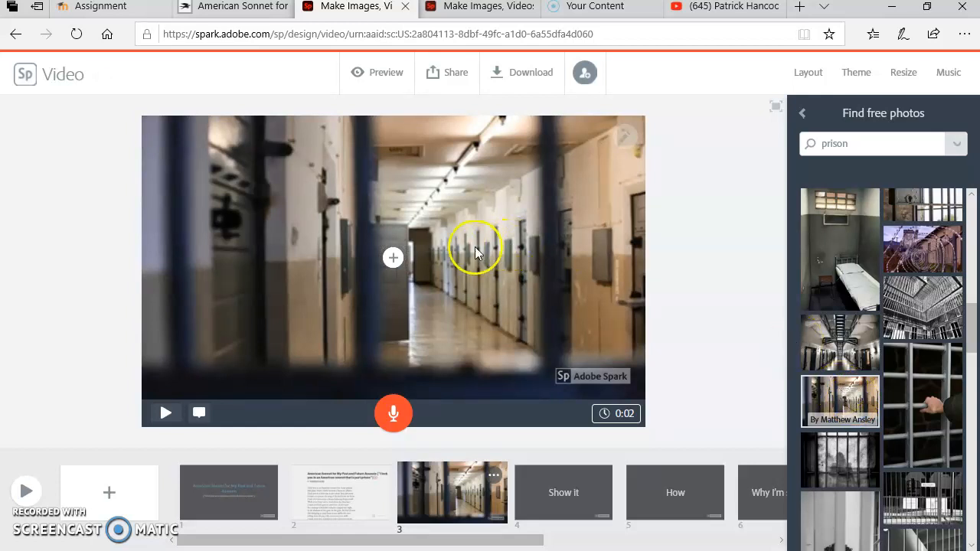
Copy the line "I lock you in an American sonnet that is part prison," from the poem page into a text box on the prison photo.
left_click(389, 260)
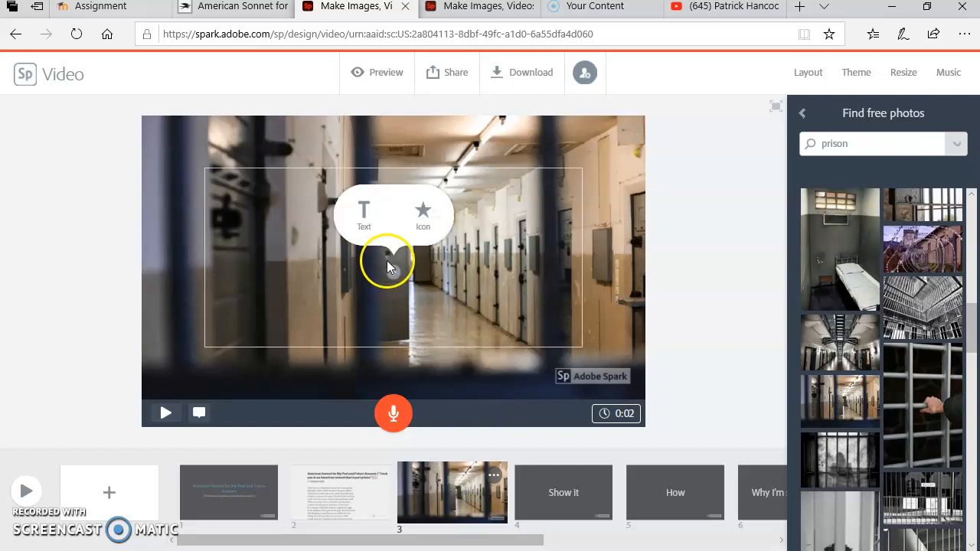
left_click(362, 213)
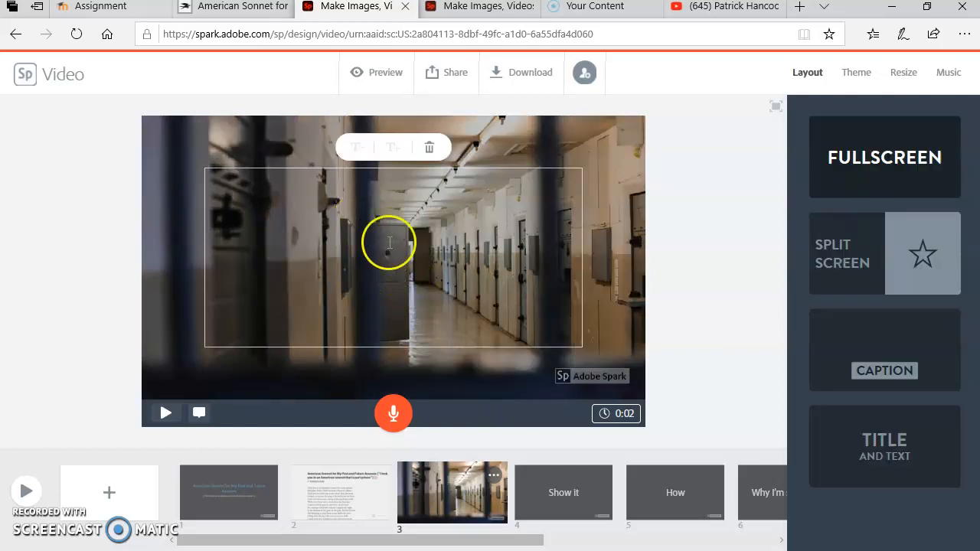
left_click(201, 10)
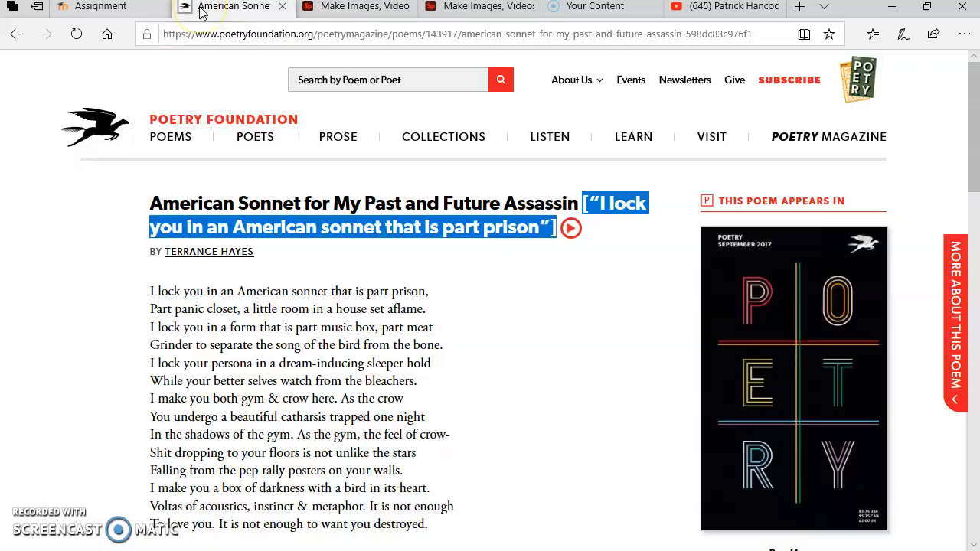
left_click_drag(153, 291, 417, 295)
right_click(417, 295)
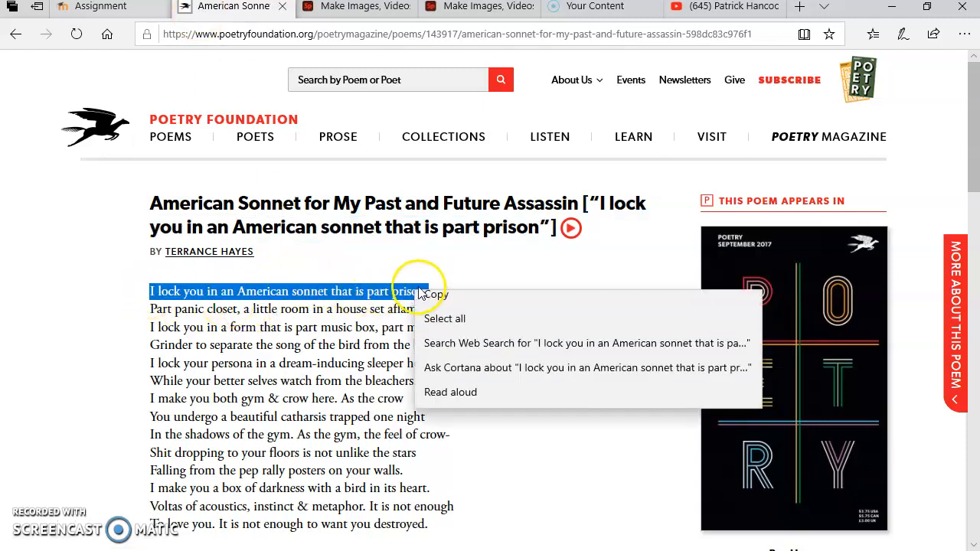
left_click(436, 307)
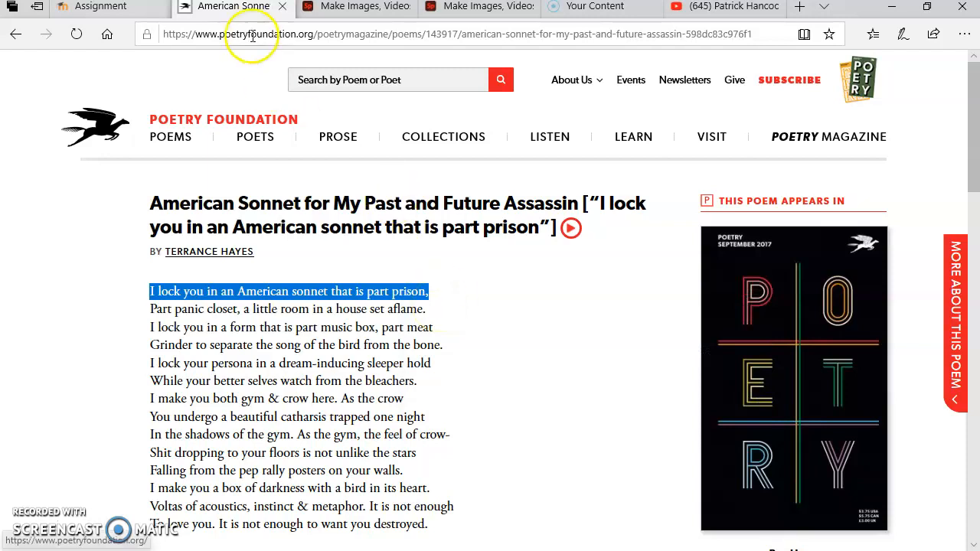
left_click(310, 8)
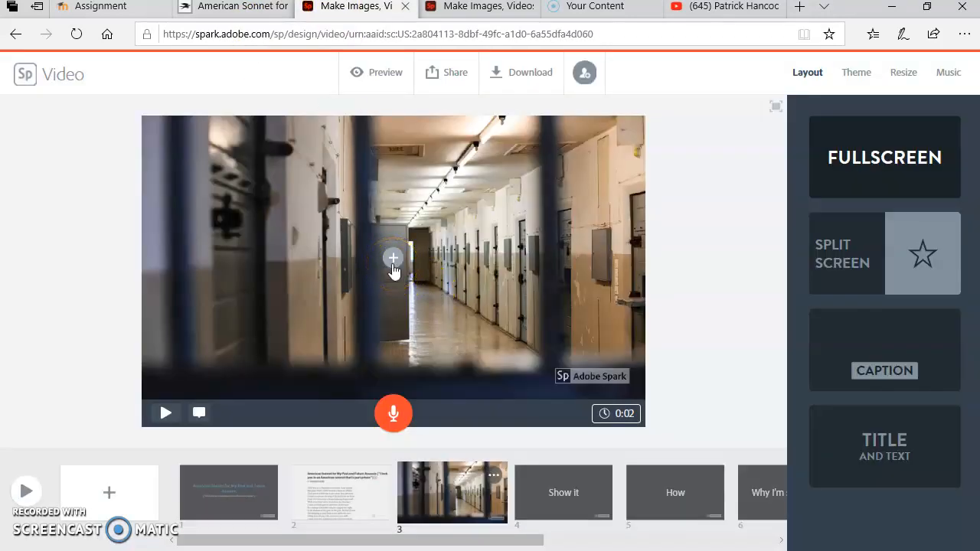
left_click(370, 227)
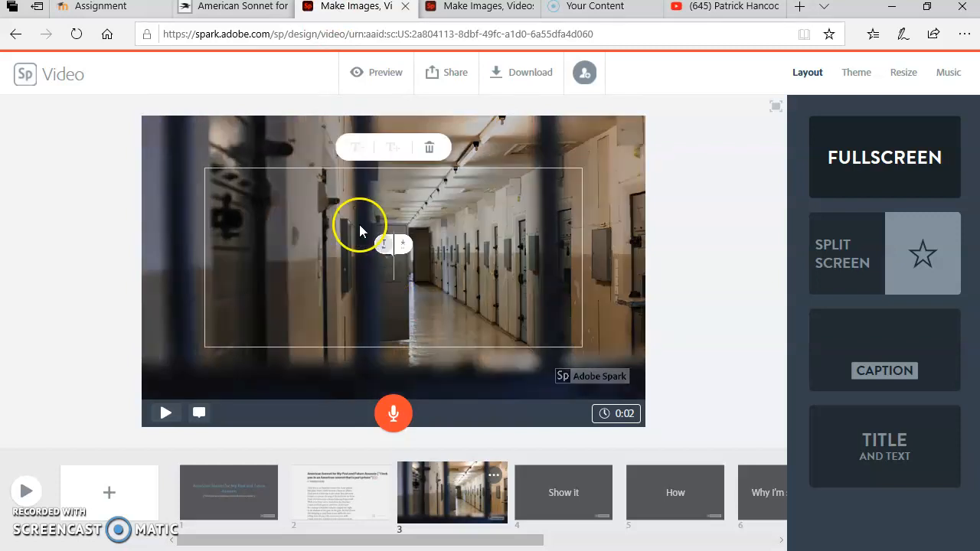
right_click(385, 246)
left_click(394, 256)
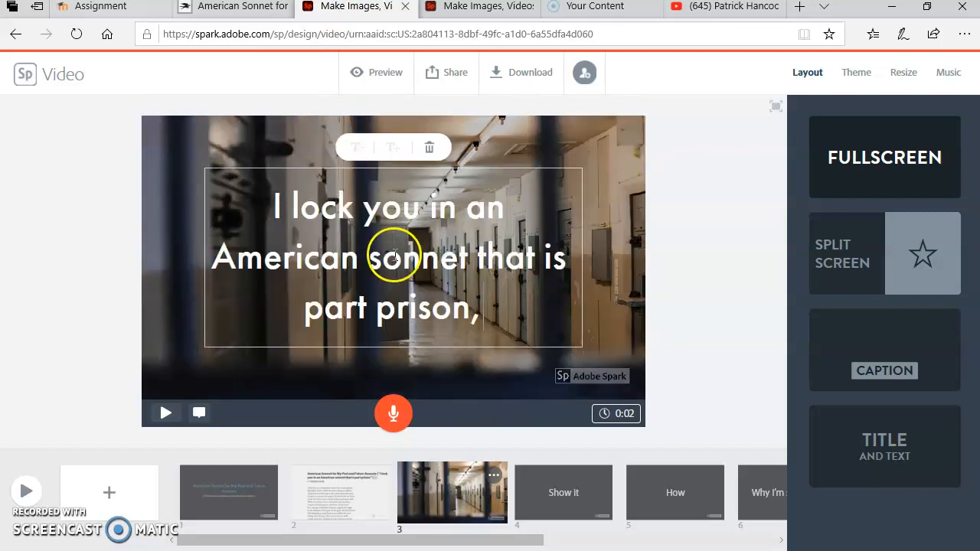
Reduce the text size of the poem line on the third slide by one level.
left_click(355, 149)
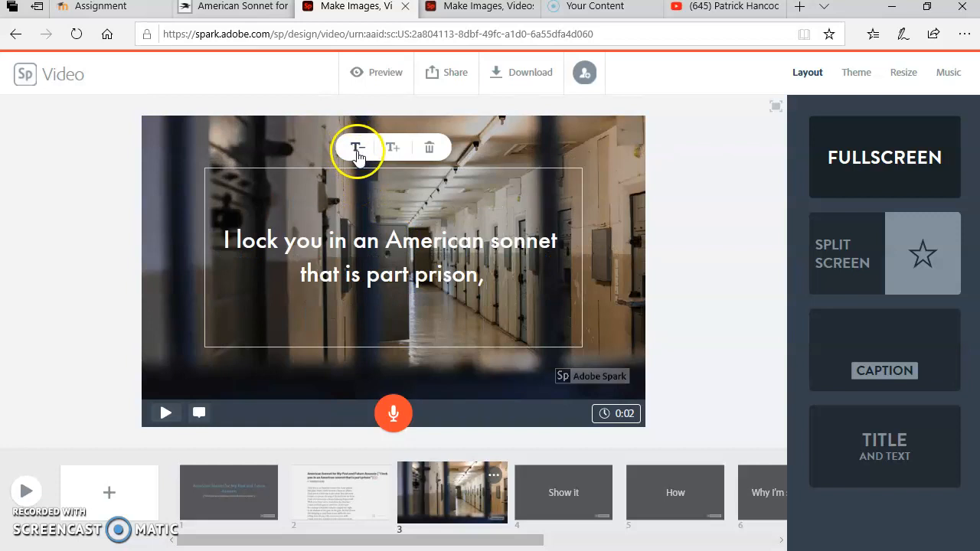
left_click(391, 148)
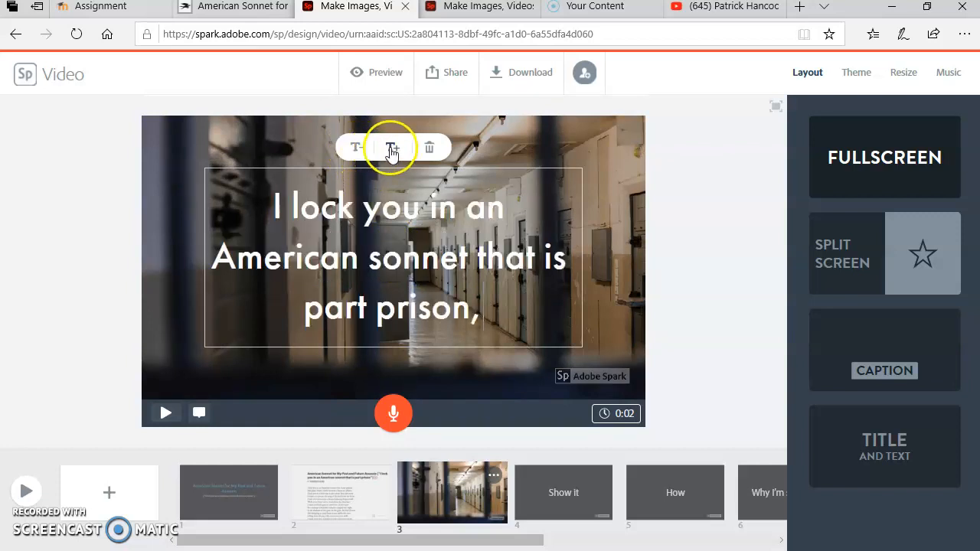
left_click(366, 145)
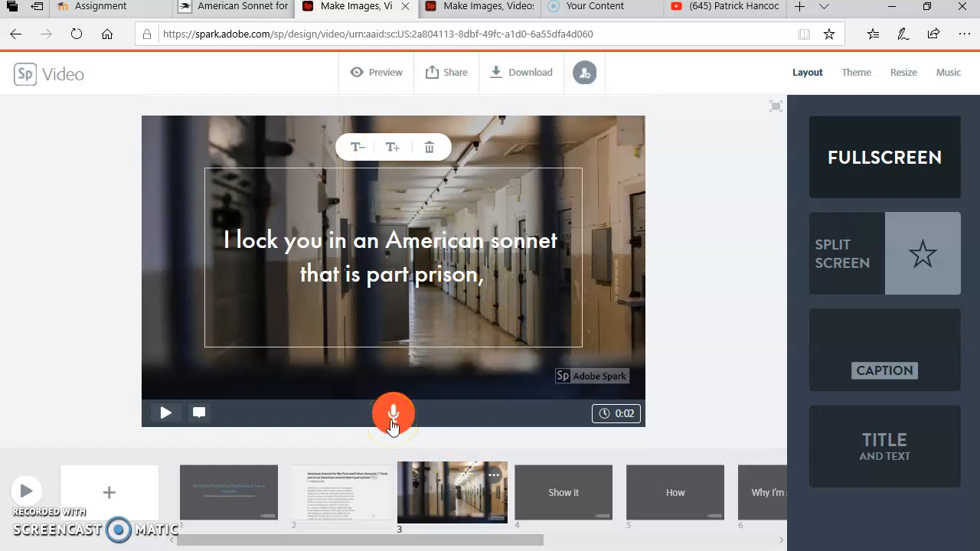
Record the third slide's voice narration in two takes and open the fourth slide, "Show it".
left_click_drag(391, 422, 395, 442)
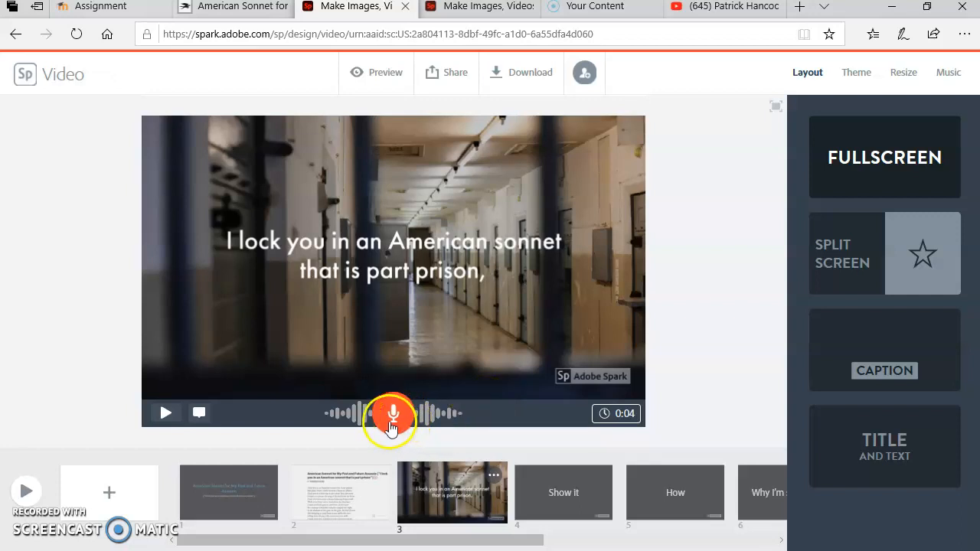
left_click(392, 417)
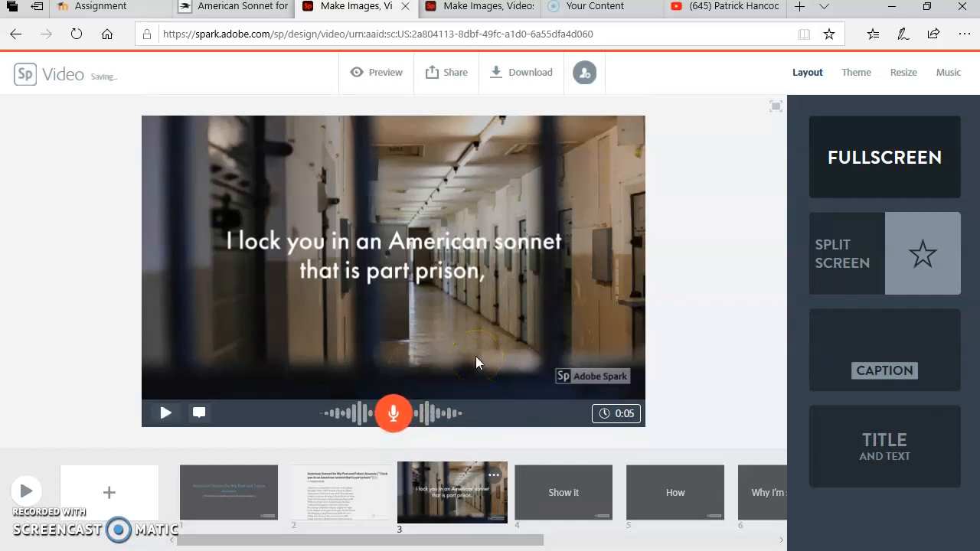
left_click(550, 480)
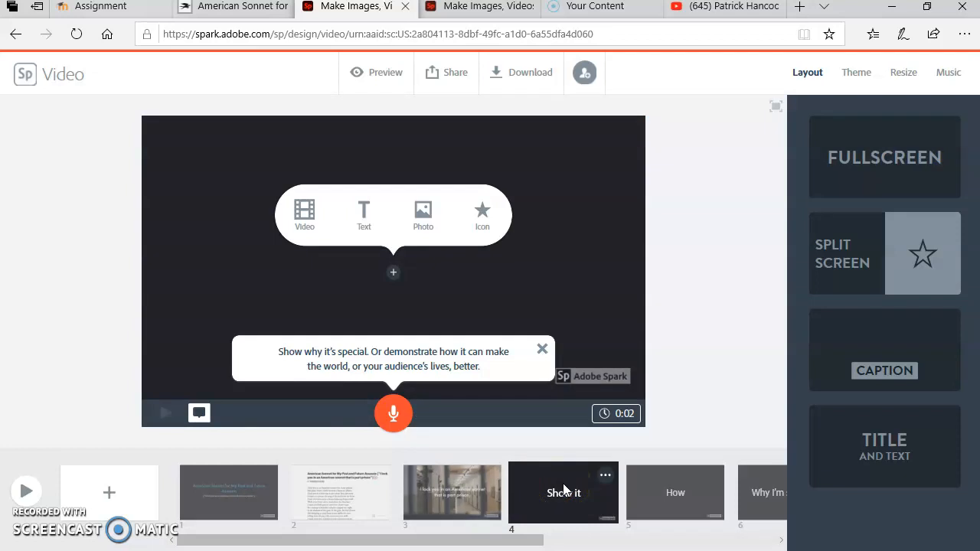
Add two blank slides after the fourth slide, "Show it", and look at the Outro and Credits slides.
left_click(109, 495)
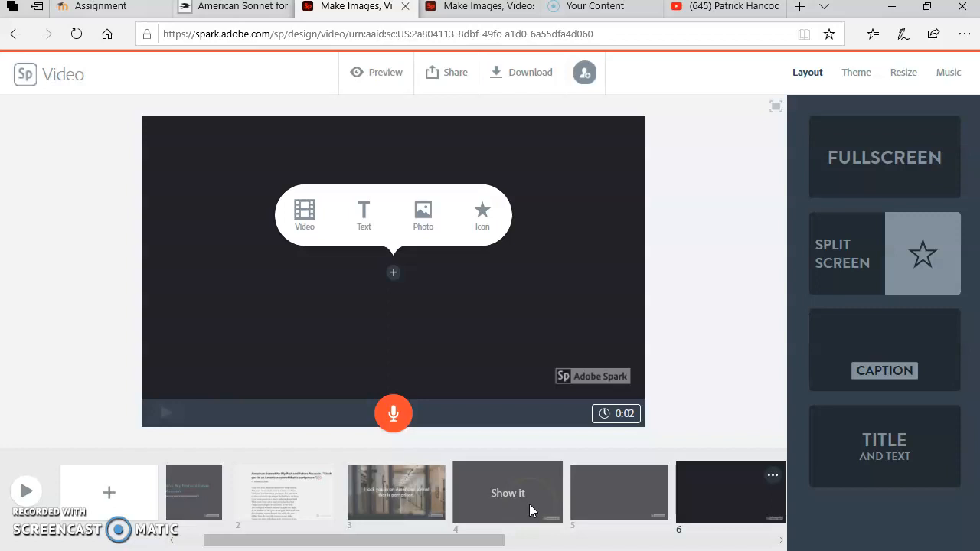
left_click_drag(503, 538, 743, 537)
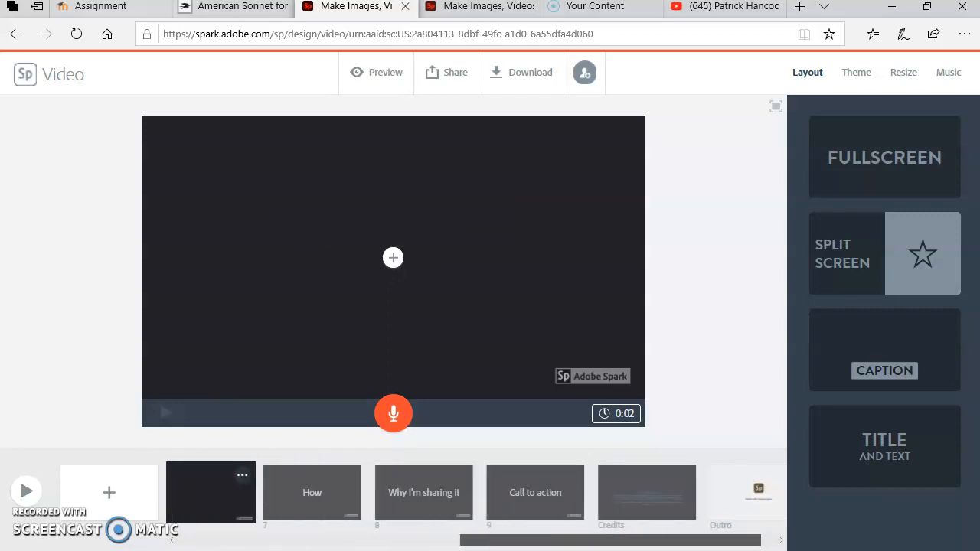
left_click(754, 486)
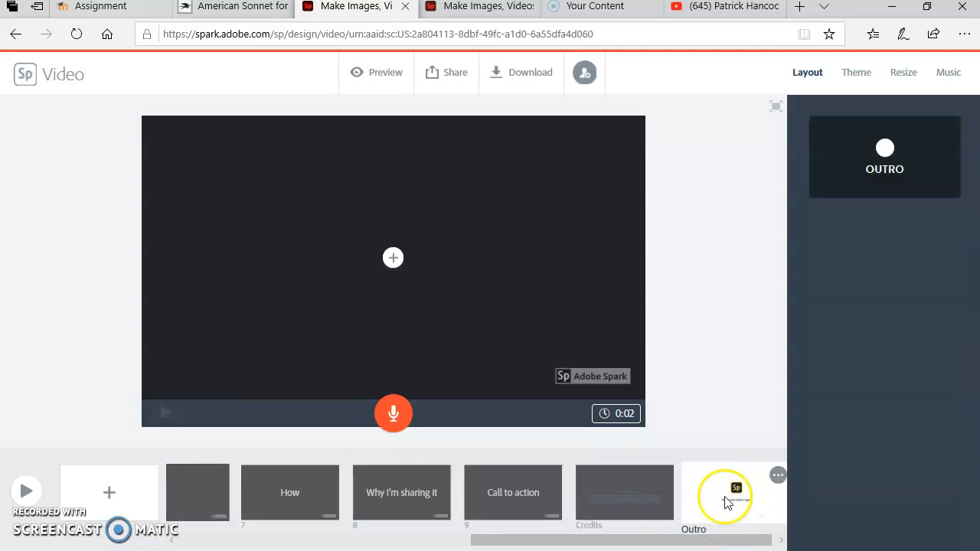
left_click(625, 480)
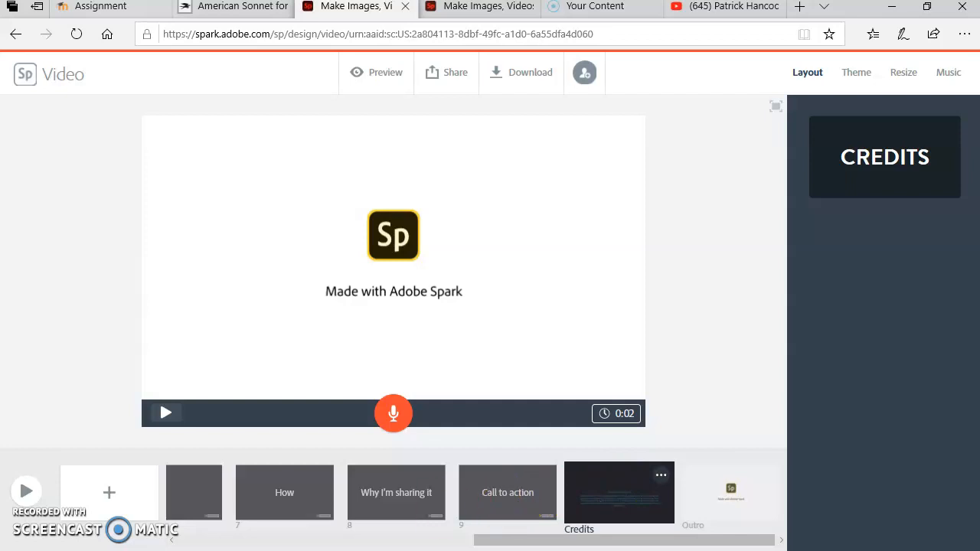
left_click_drag(499, 540, 230, 539)
left_click_drag(368, 538, 465, 525)
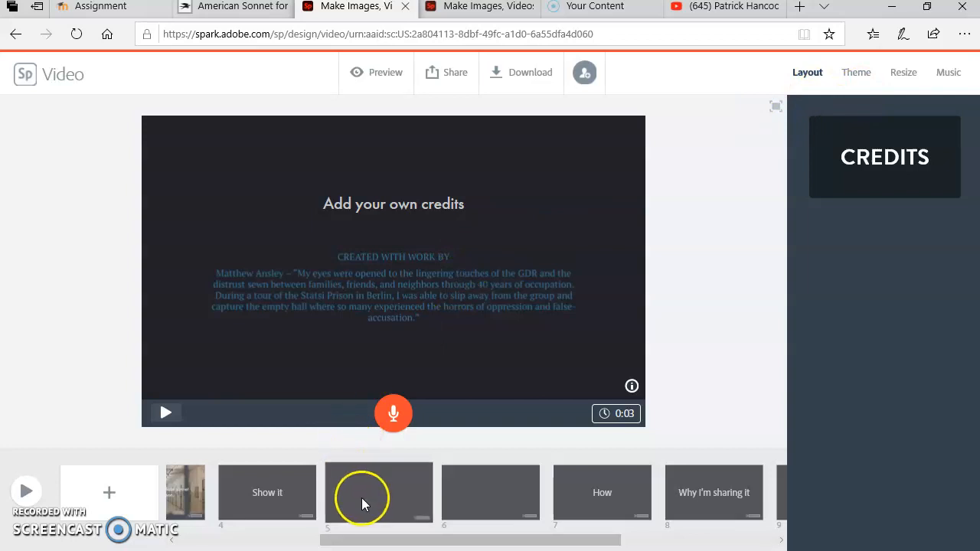
Apply the split-screen layout to the fourth slide and upload the music box photo from the Sonnet folder into its left half.
left_click(271, 495)
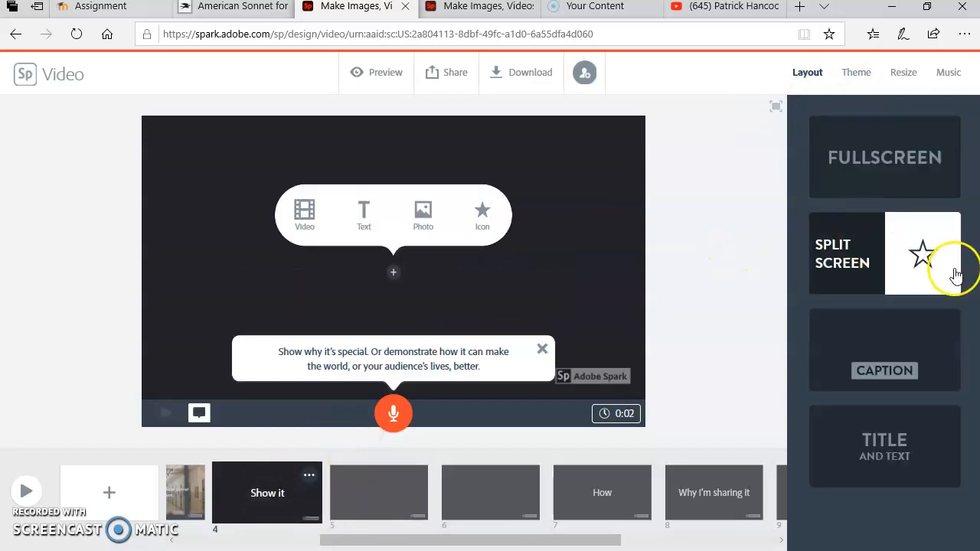
left_click(870, 265)
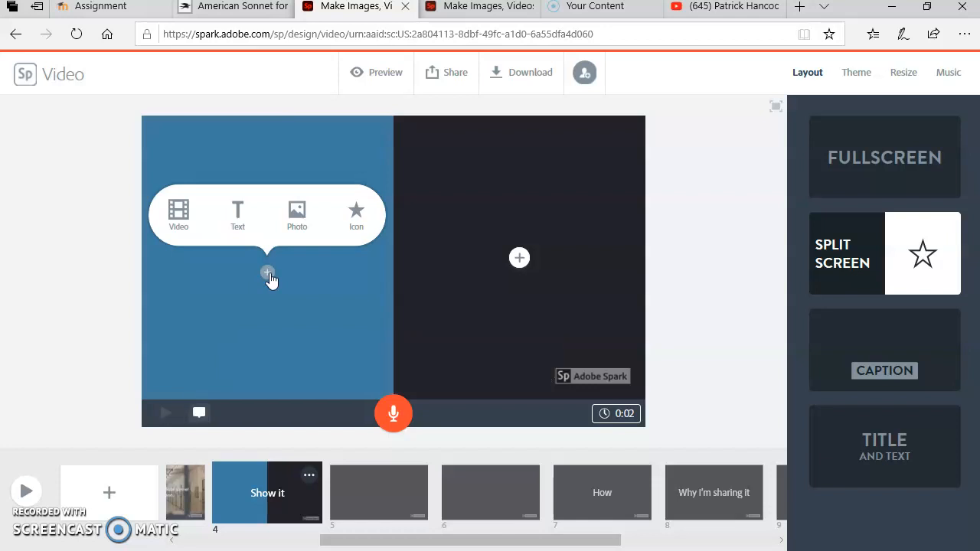
left_click(245, 228)
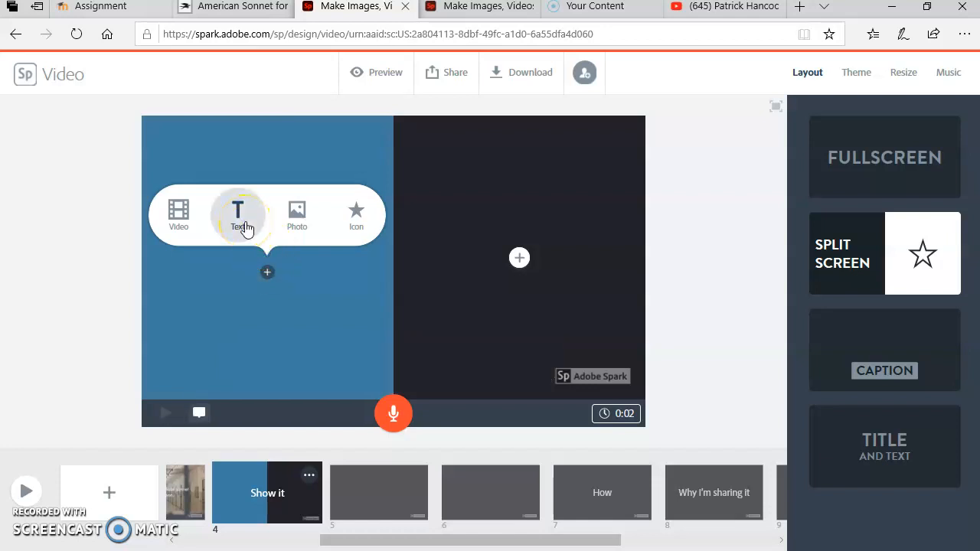
left_click(288, 228)
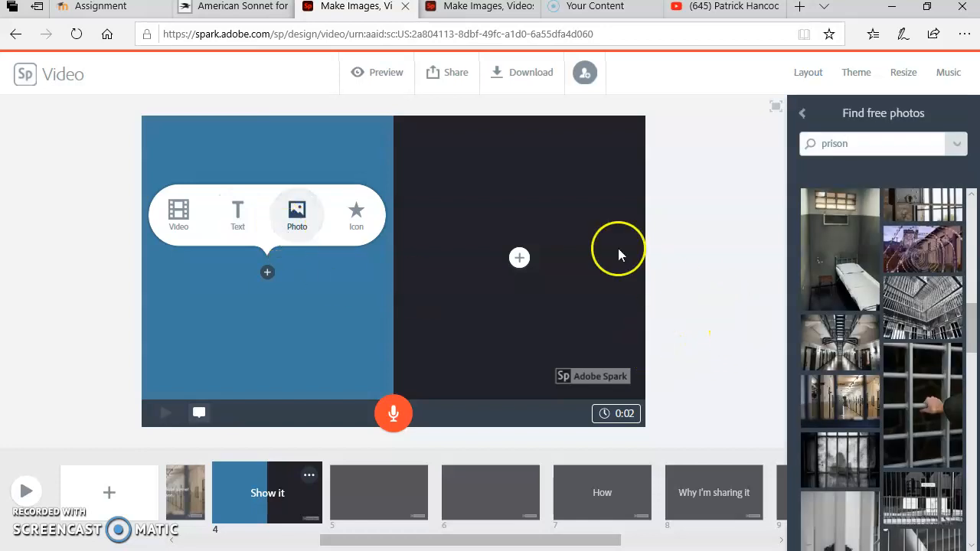
left_click(801, 112)
left_click(867, 169)
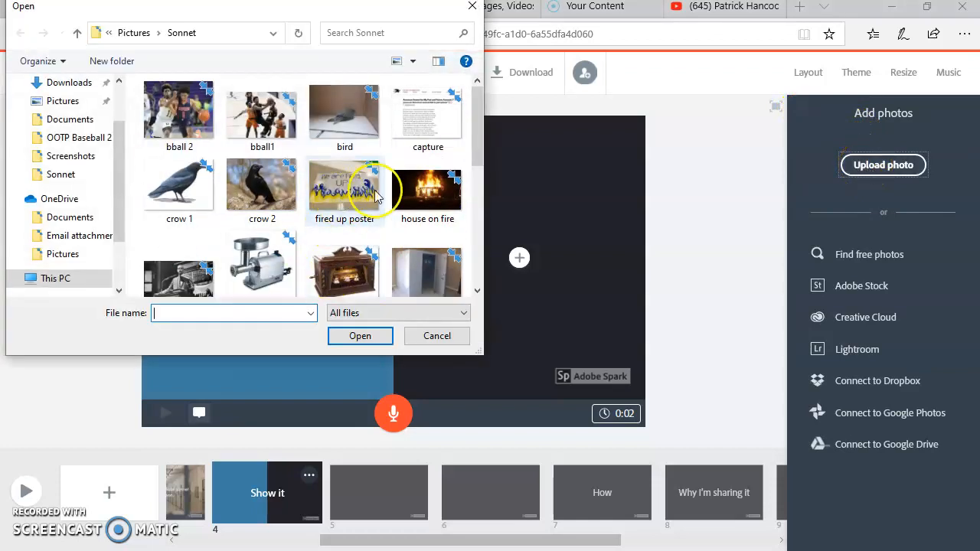
left_click(268, 277)
left_click(342, 257)
left_click(339, 338)
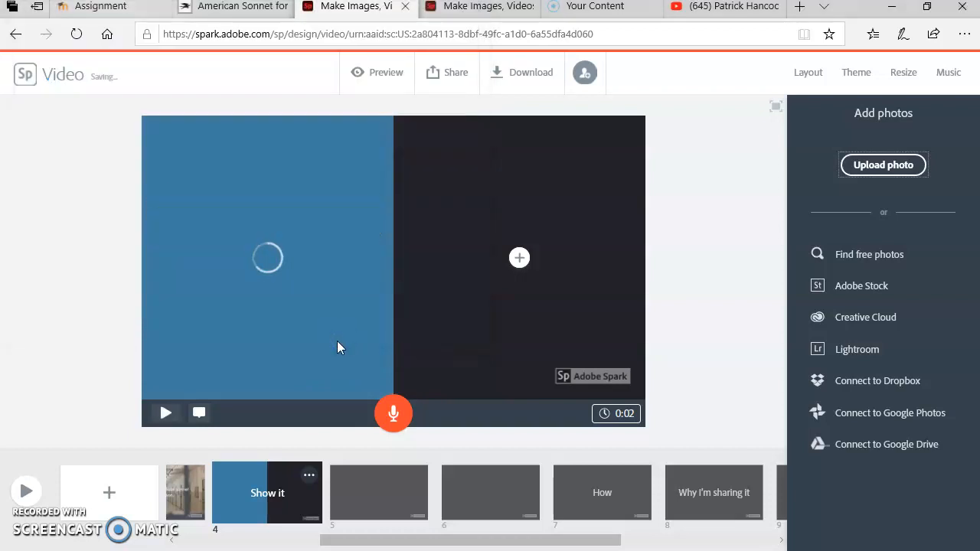
Upload the meat grinder photo from the Sonnet folder into the right half of the fourth slide.
left_click(518, 260)
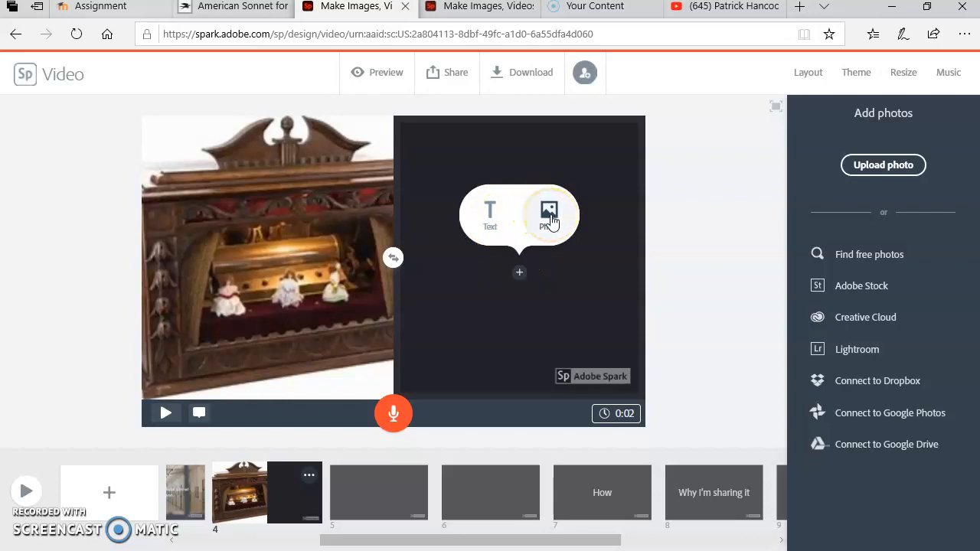
left_click(848, 171)
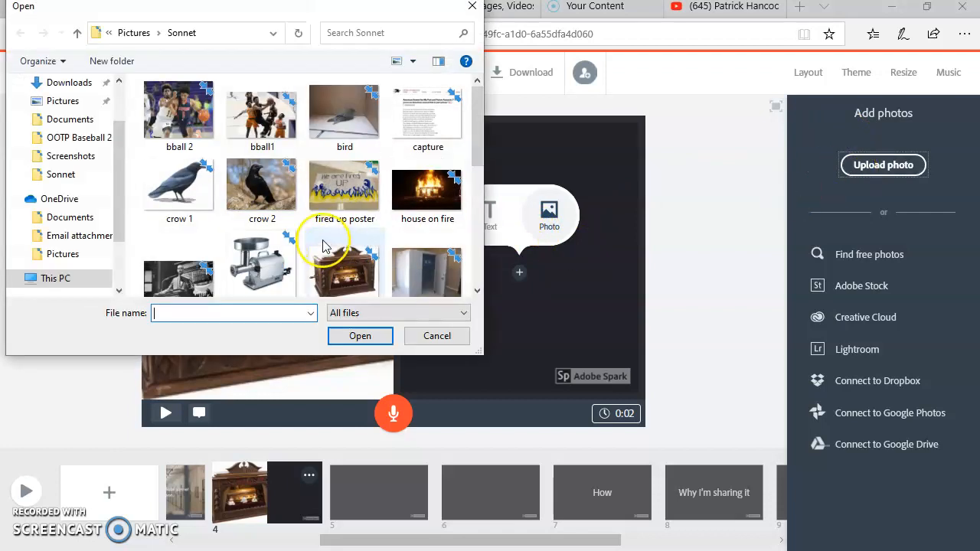
left_click(277, 264)
left_click(340, 336)
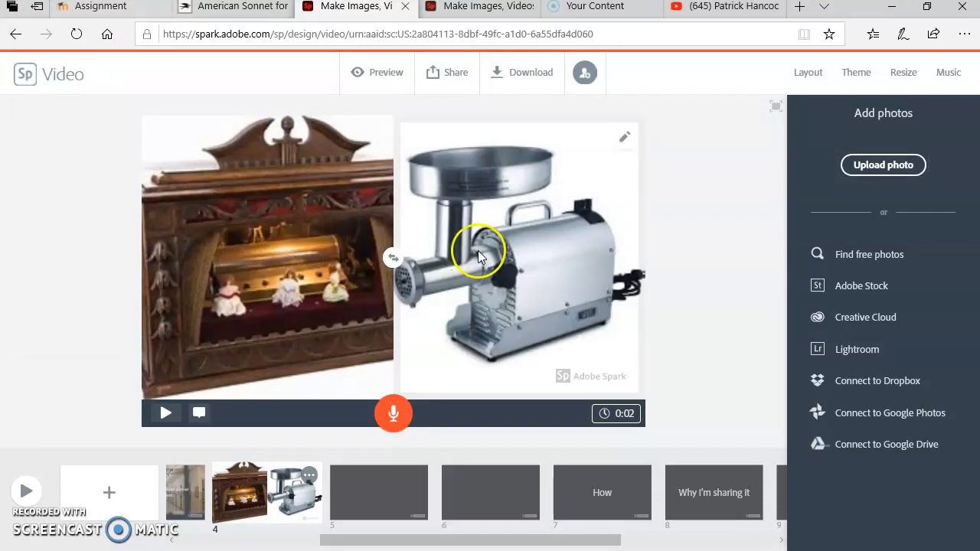
Copy the two poem lines from "I lock you in a form that is part music box" to "from the bone." on the poem page.
left_click(372, 334)
left_click(205, 212)
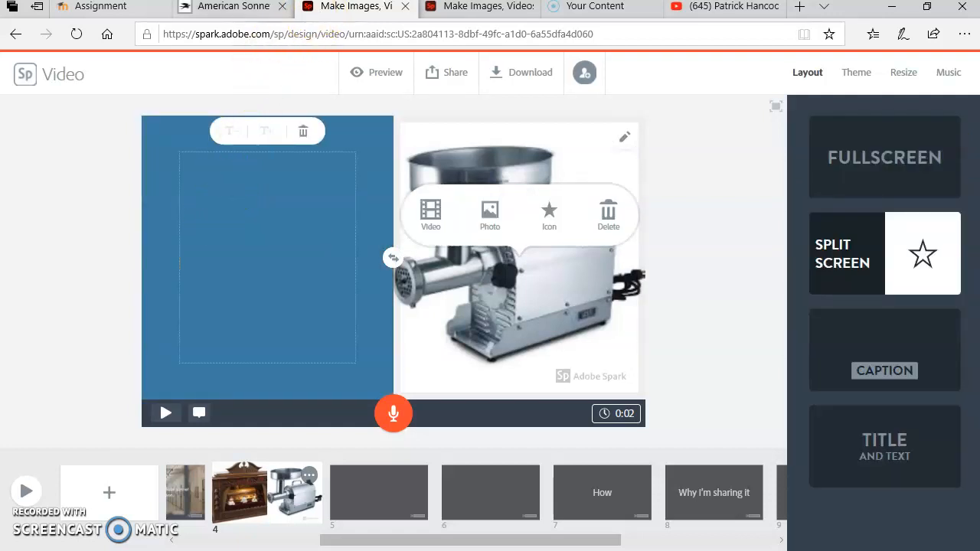
mouse_move(257, 15)
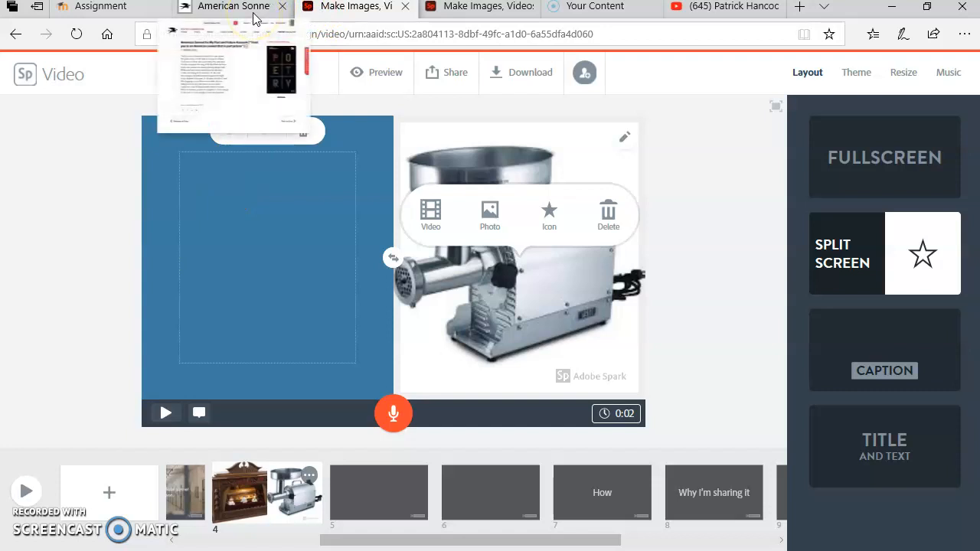
left_click(221, 67)
scroll(230, 298, "down", 2)
scroll(219, 300, "up", 1)
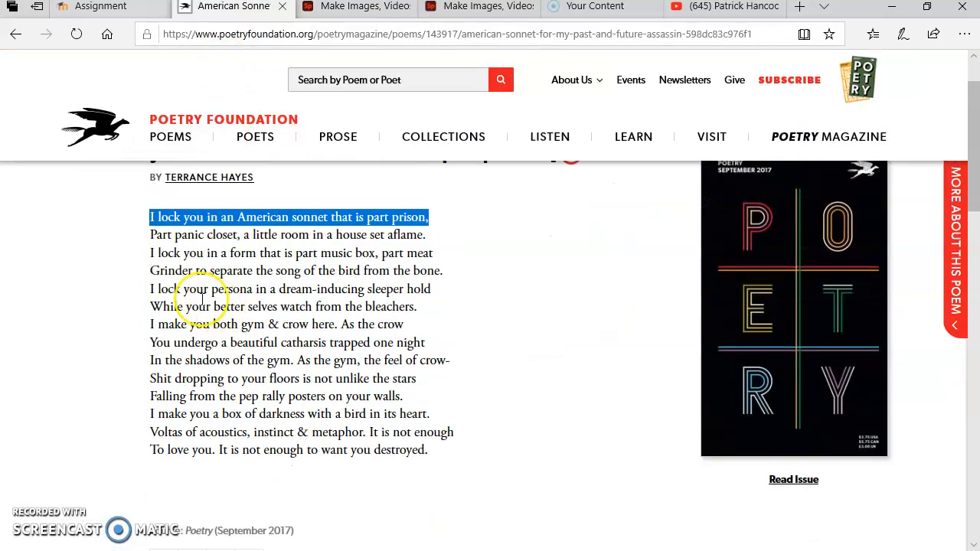
left_click_drag(147, 253, 438, 275)
right_click(438, 276)
left_click(448, 287)
Replace the music box photo on the fourth slide with a text box containing the two copied poem lines.
left_click(352, 6)
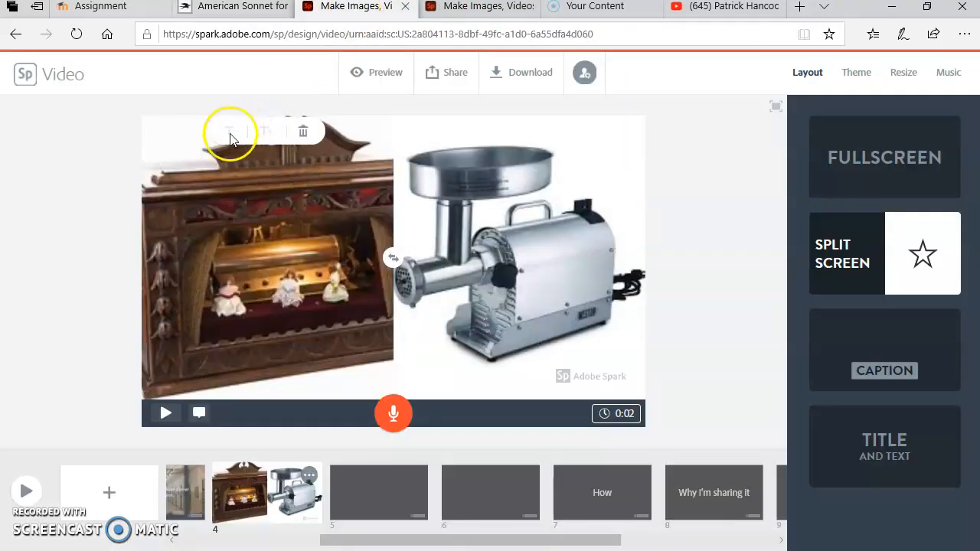
left_click(279, 259)
left_click(218, 222)
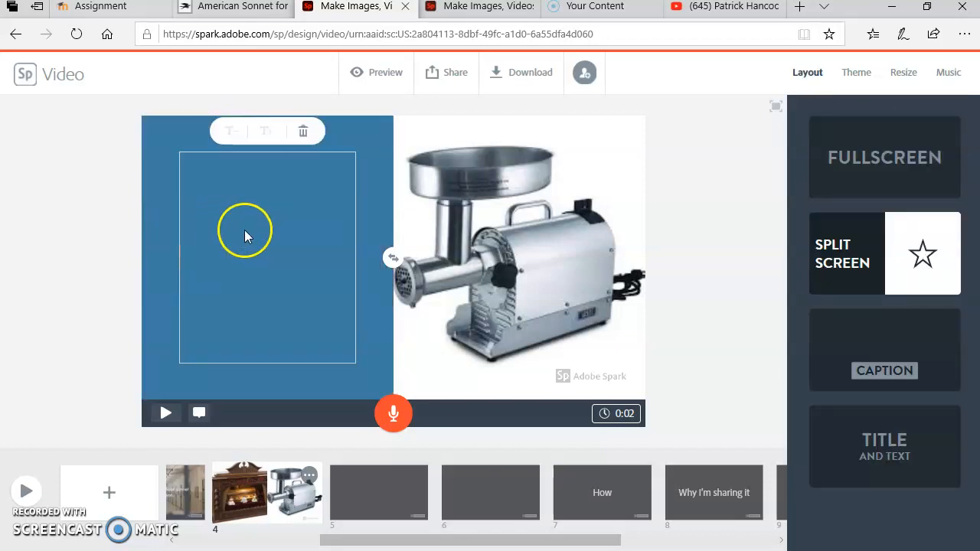
right_click(223, 193)
left_click(235, 203)
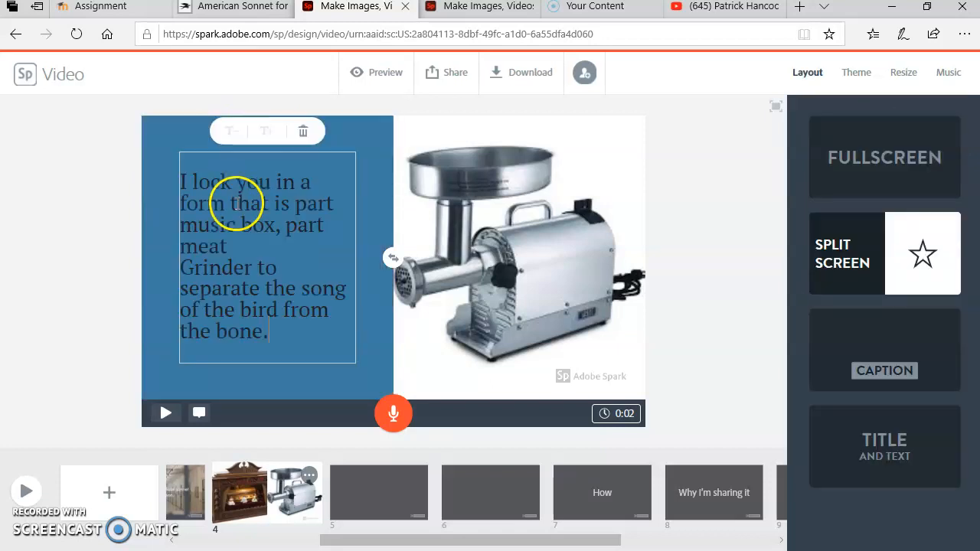
left_click(444, 354)
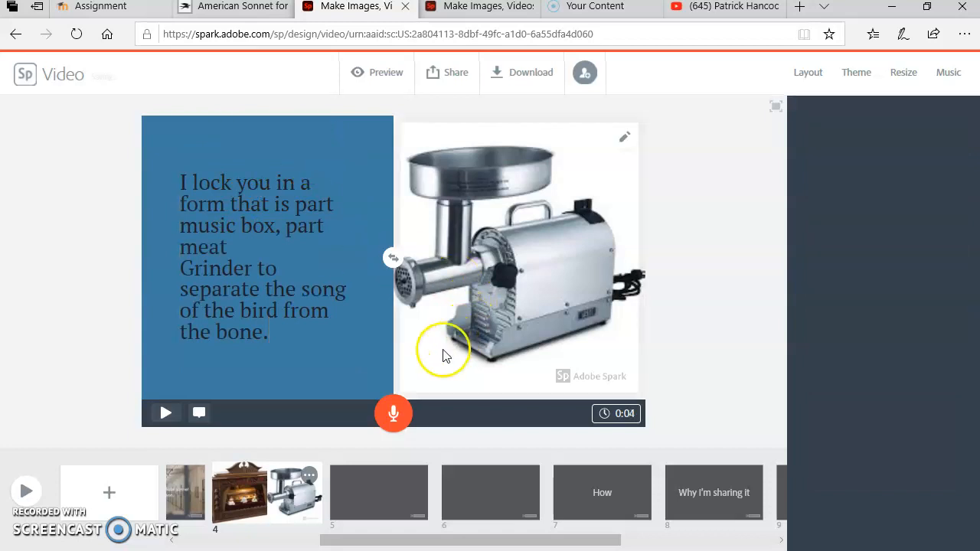
Swap the poem text and the meat grinder photo between the two halves of the fourth slide.
left_click(287, 221)
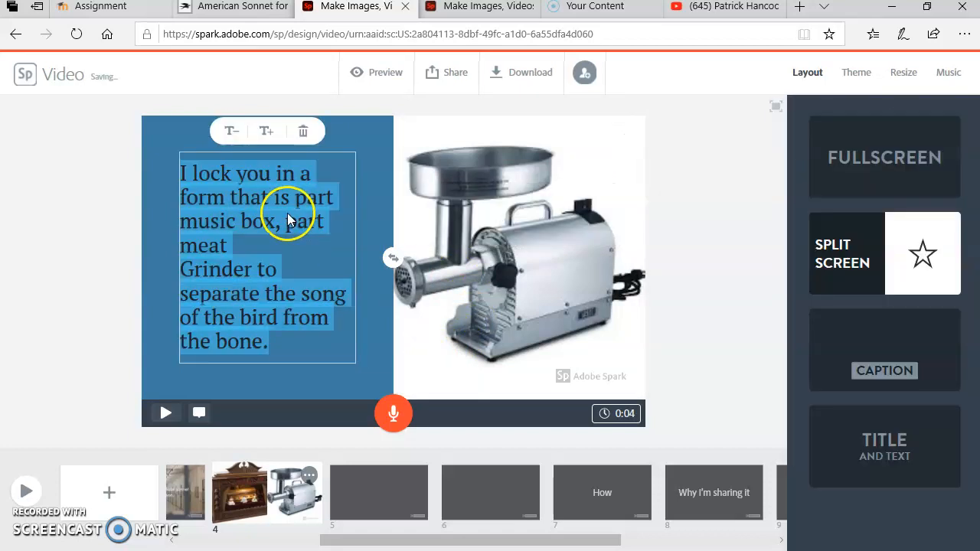
left_click(496, 299)
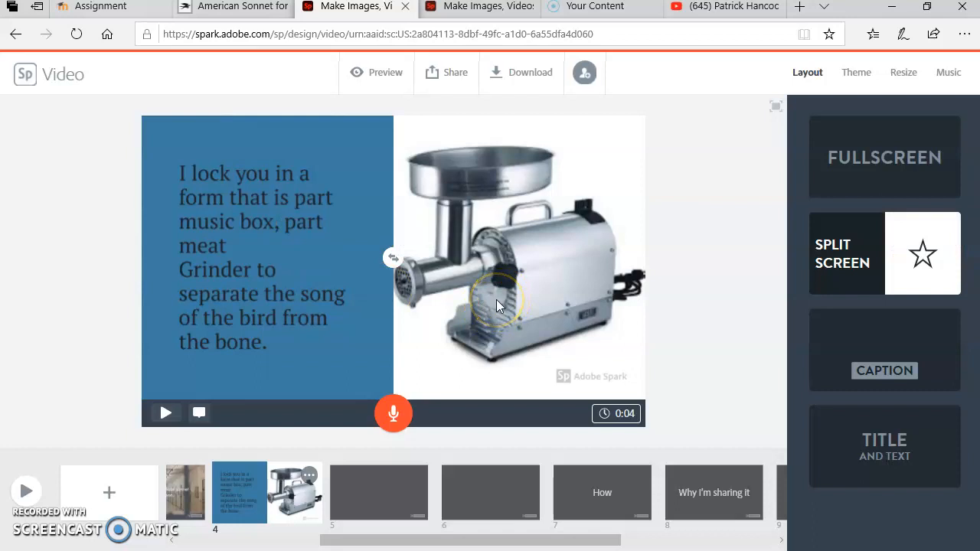
left_click(388, 258)
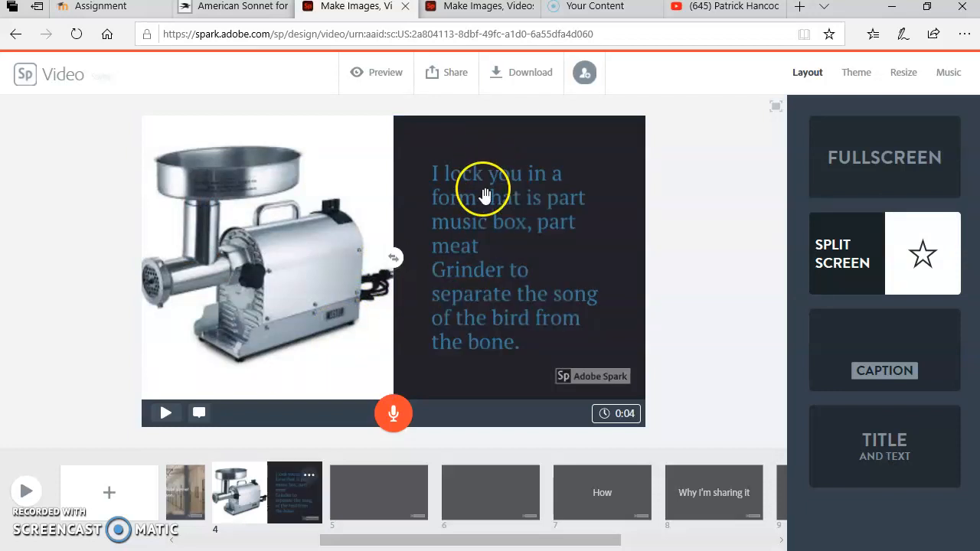
Reduce the size of the poem text on the fourth slide by one level and apply the Caption layout.
left_click(475, 217)
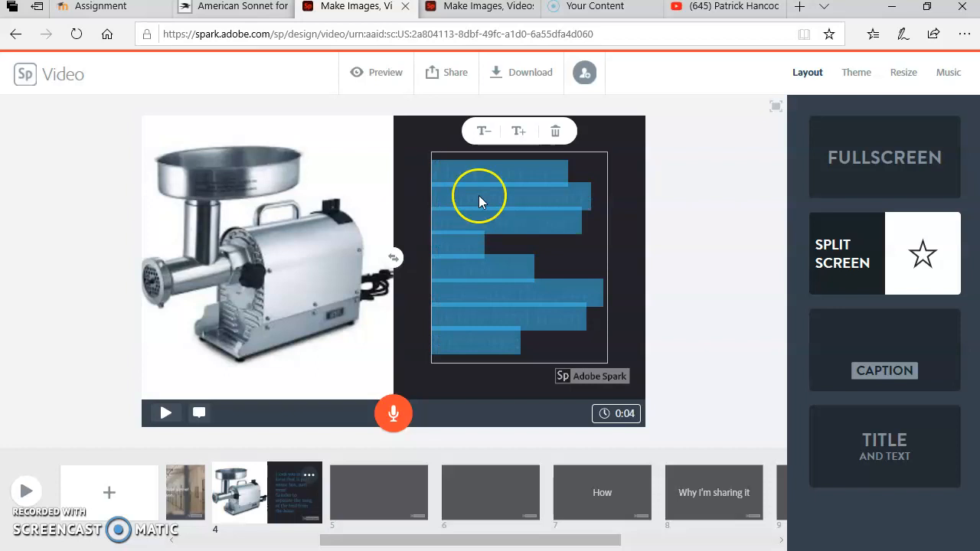
left_click(487, 130)
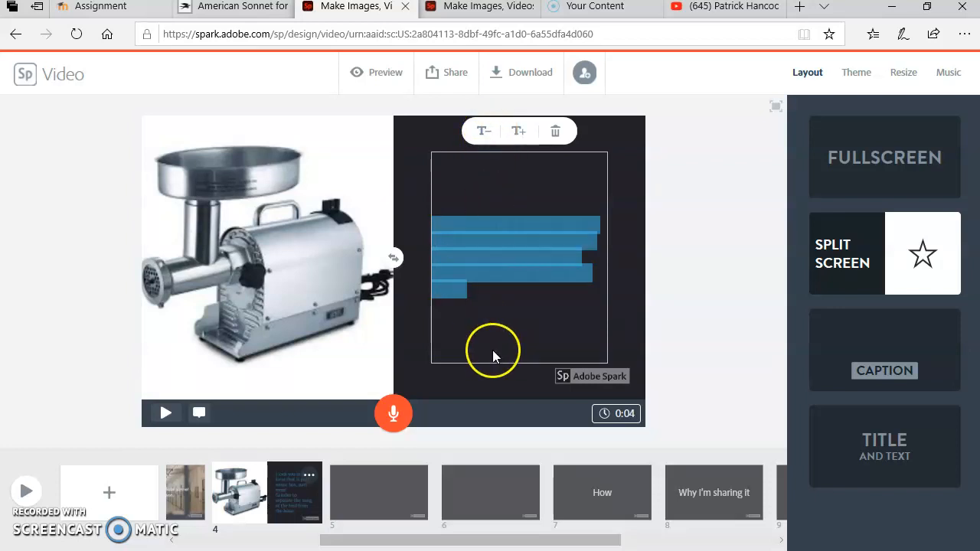
left_click(415, 322)
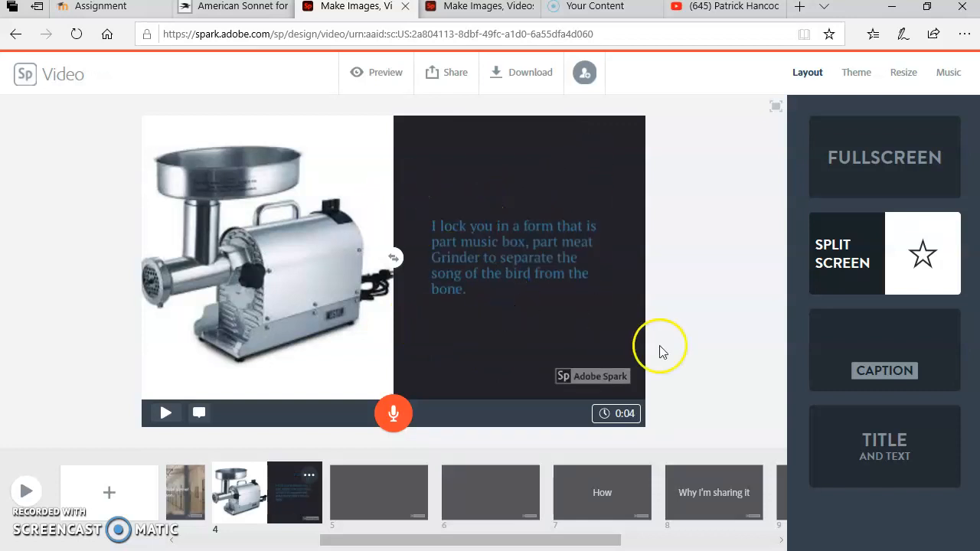
left_click(841, 349)
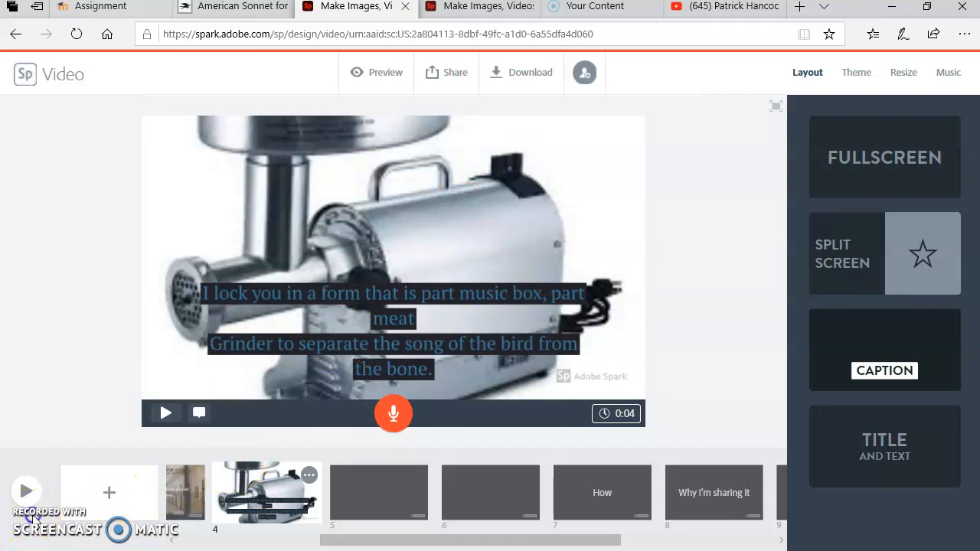
Play the finished sonnet video in the other browser tab and open its shareable link.
key("ctrl+Tab")
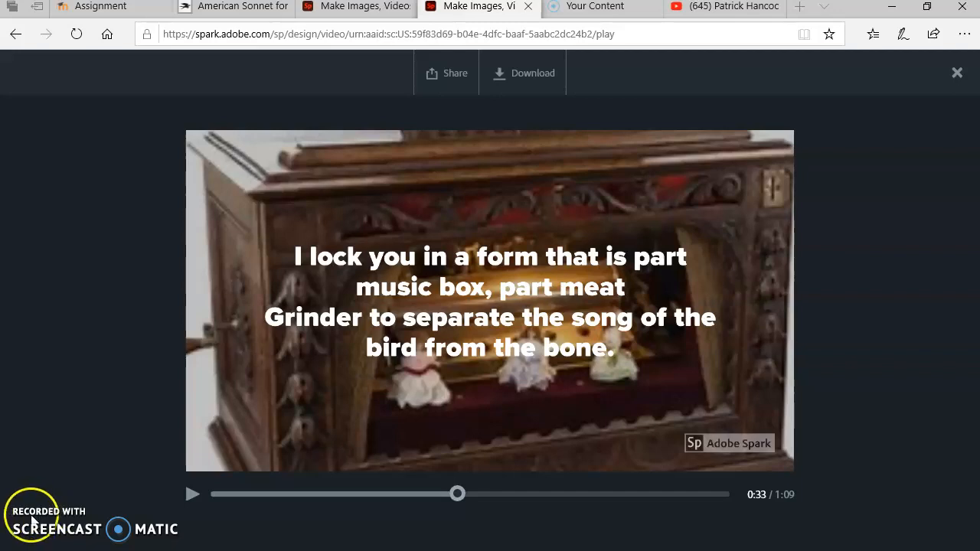
left_click(192, 498)
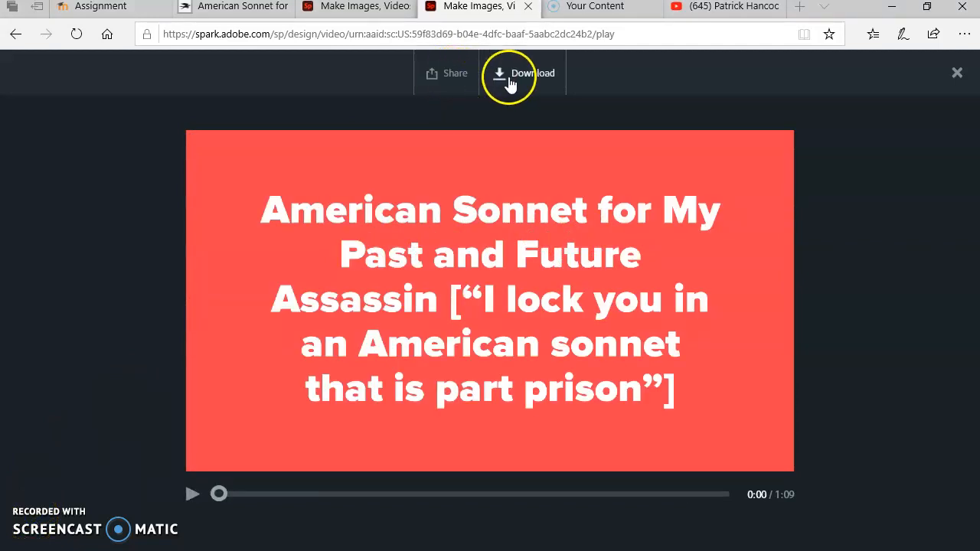
left_click(449, 73)
left_click(430, 112)
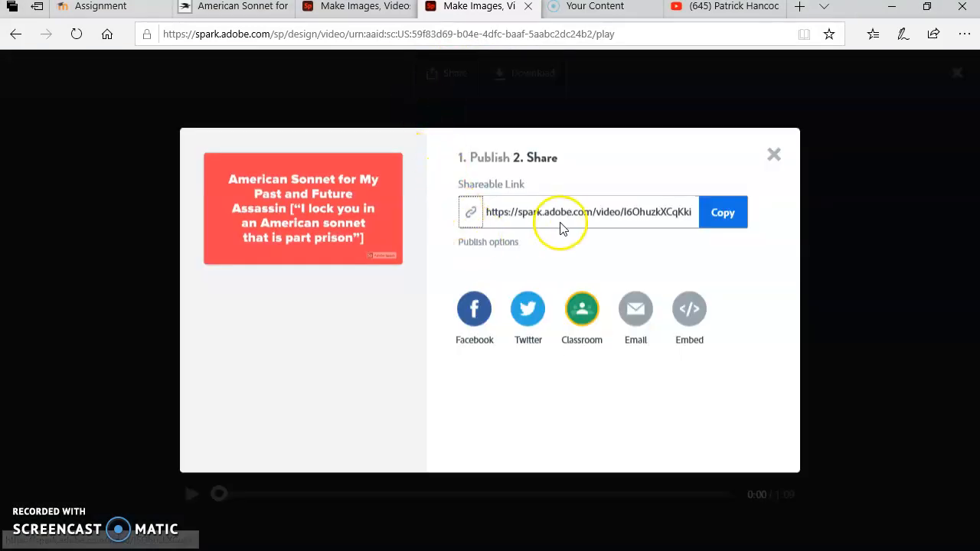